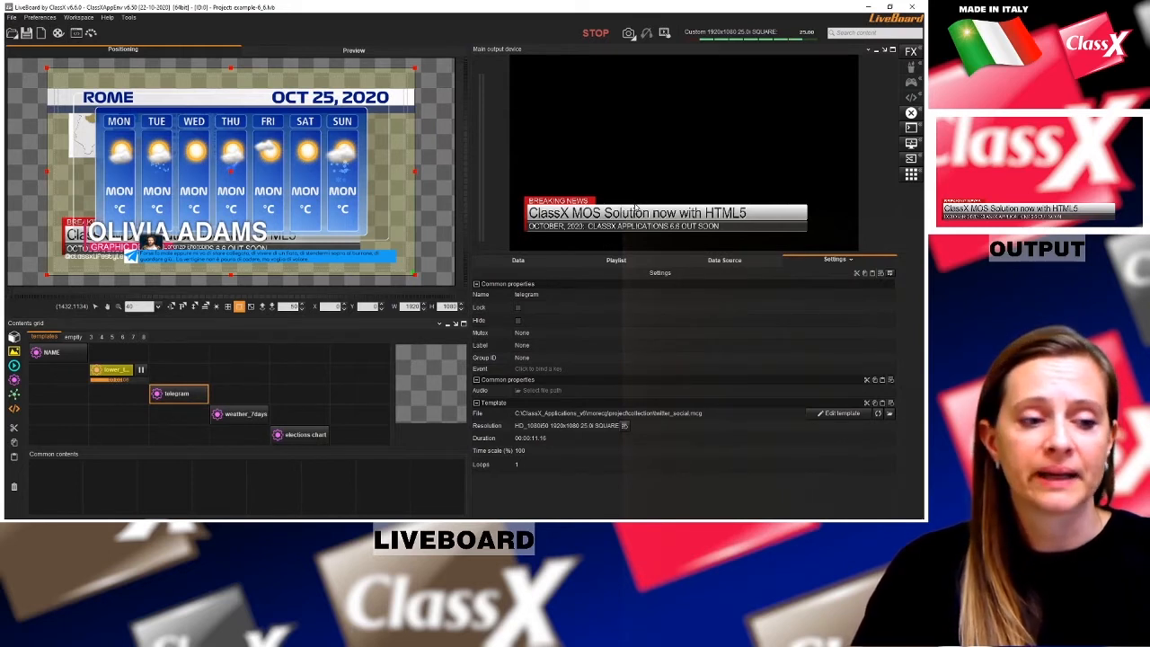
Step: Continue the lower_third template on the main output, and play weather_7days, telegram and elections chart one after another
click(143, 371)
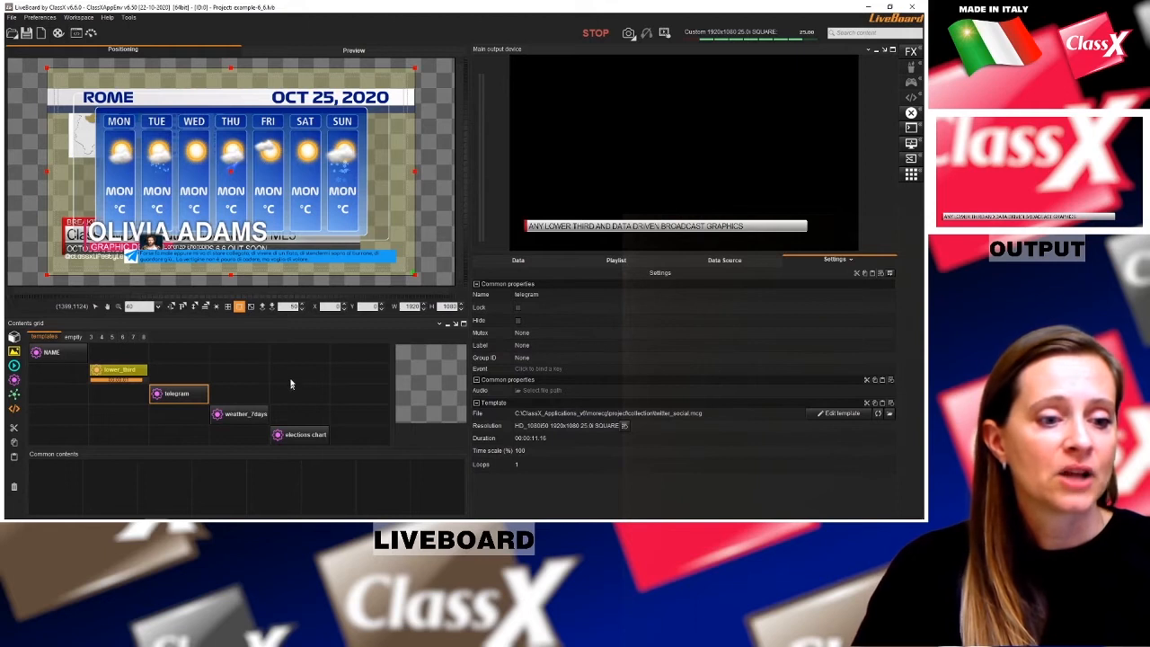
click(255, 415)
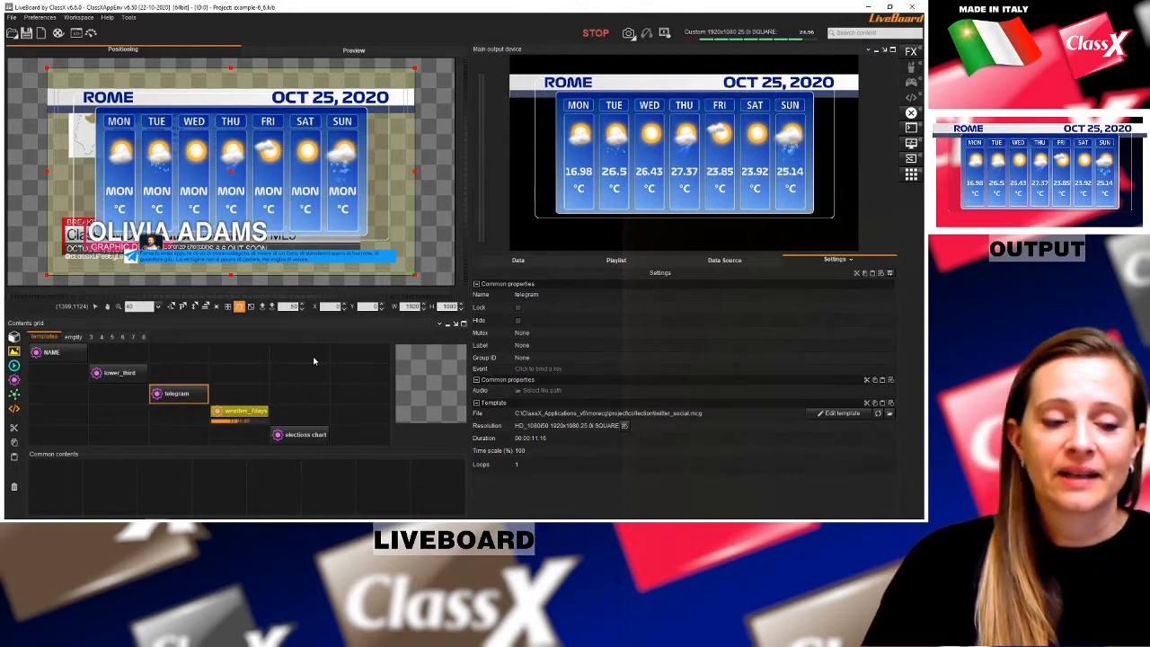
click(172, 396)
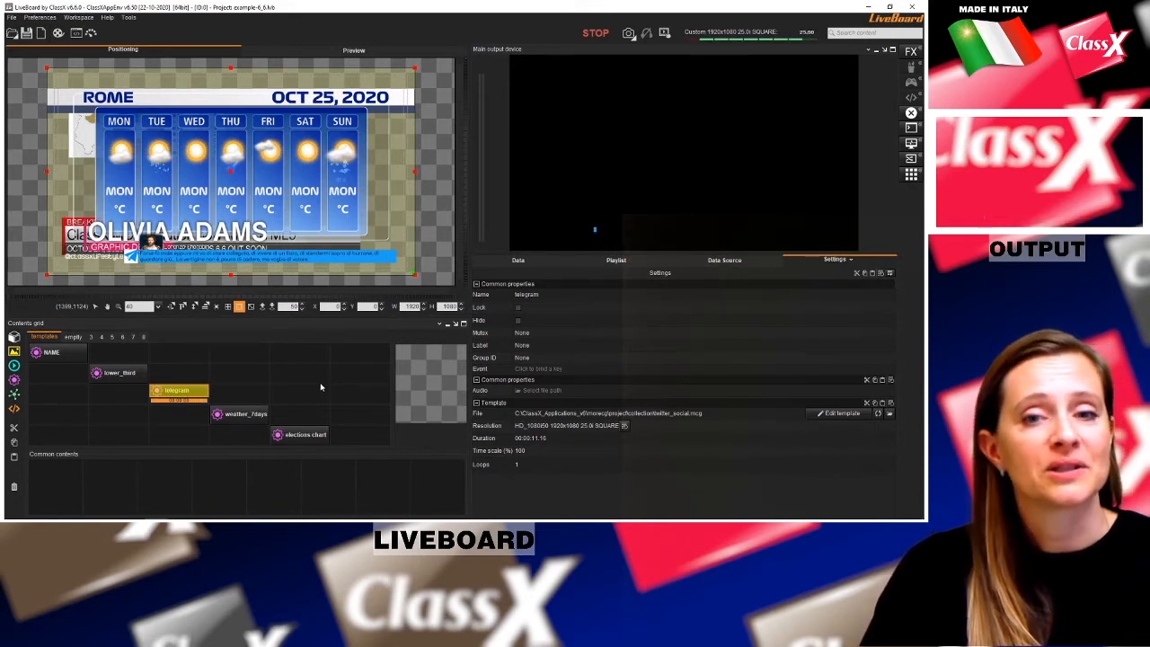
click(316, 433)
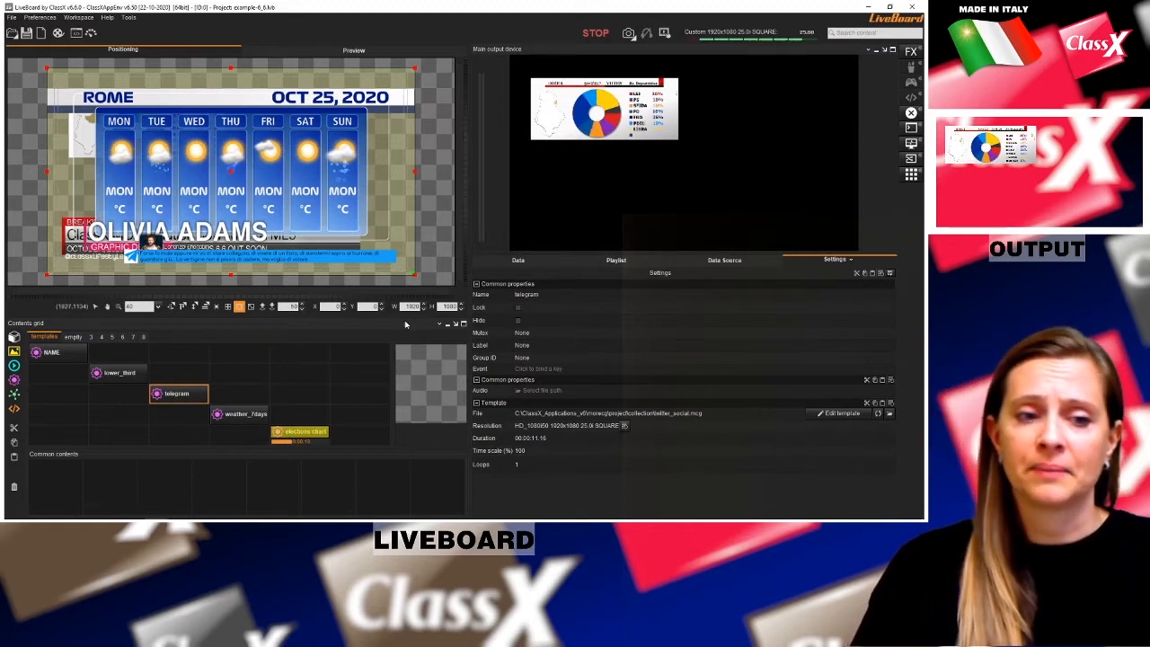
Step: Enlarge the elections chart template to about 1880 by 1060 pixels so that it nearly fills the frame
click(301, 432)
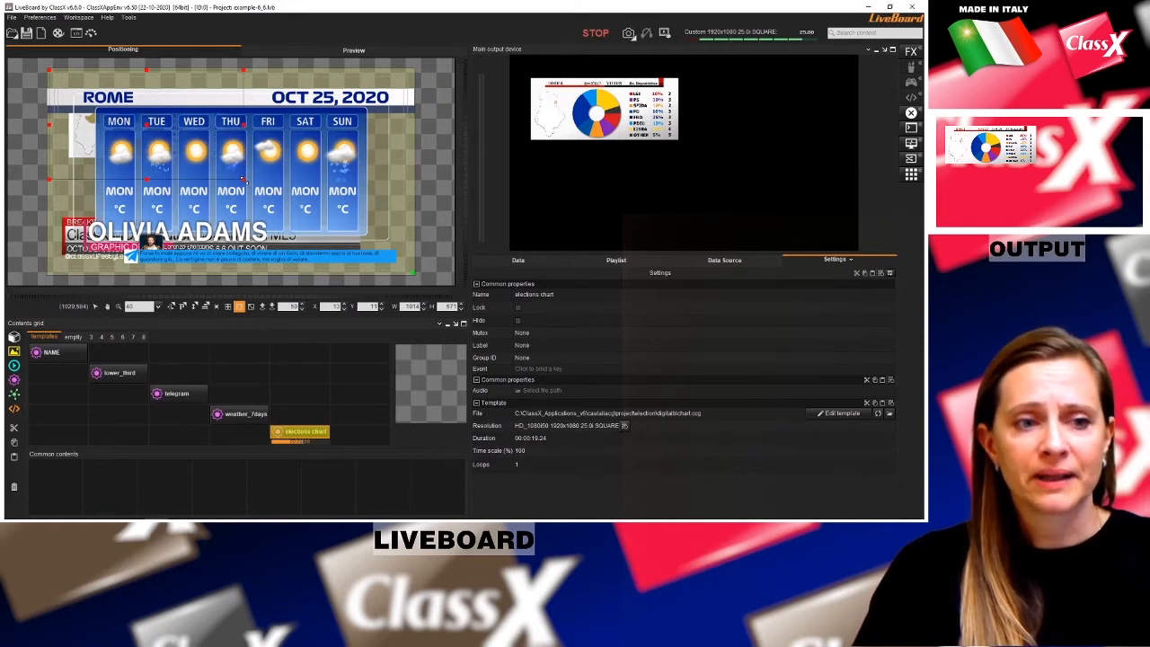
drag(242, 180, 412, 251)
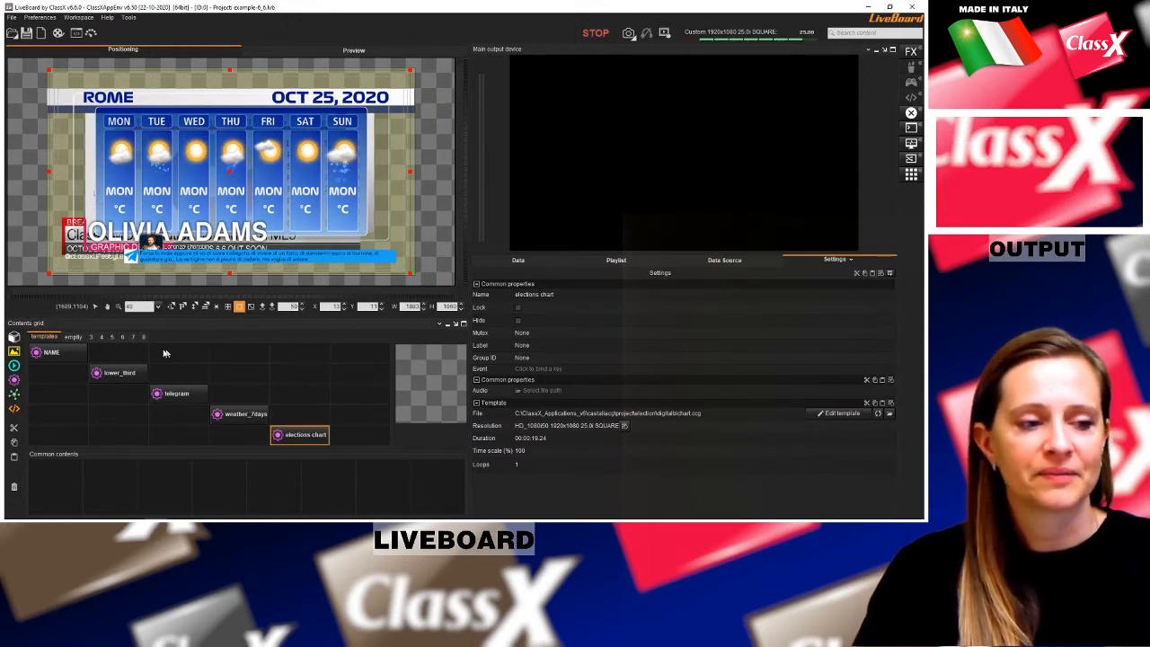
Step: Play the NAME template on the main output, and examine the elections chart, NAME and lower_third templates in the preview
click(52, 354)
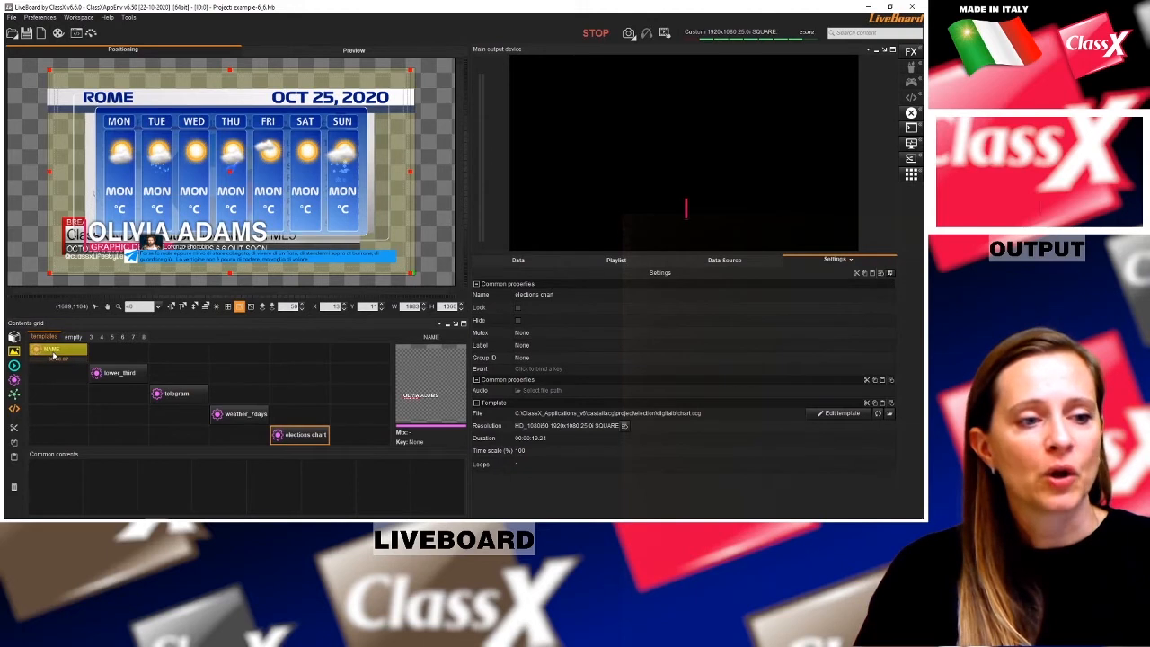
click(325, 53)
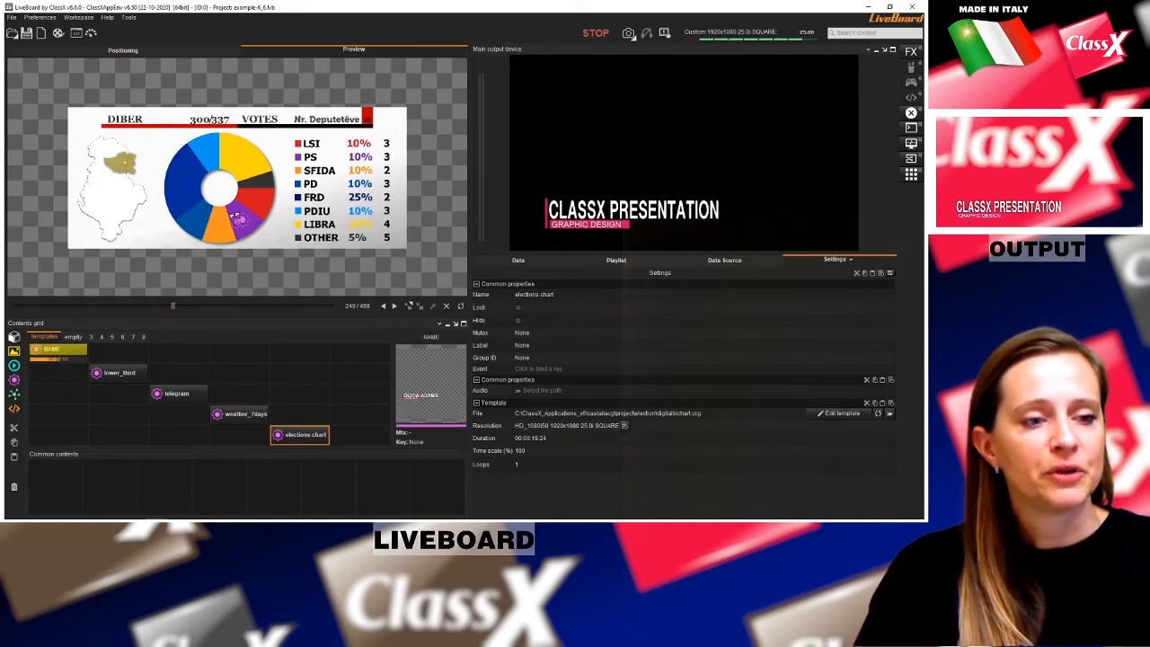
drag(235, 217, 237, 216)
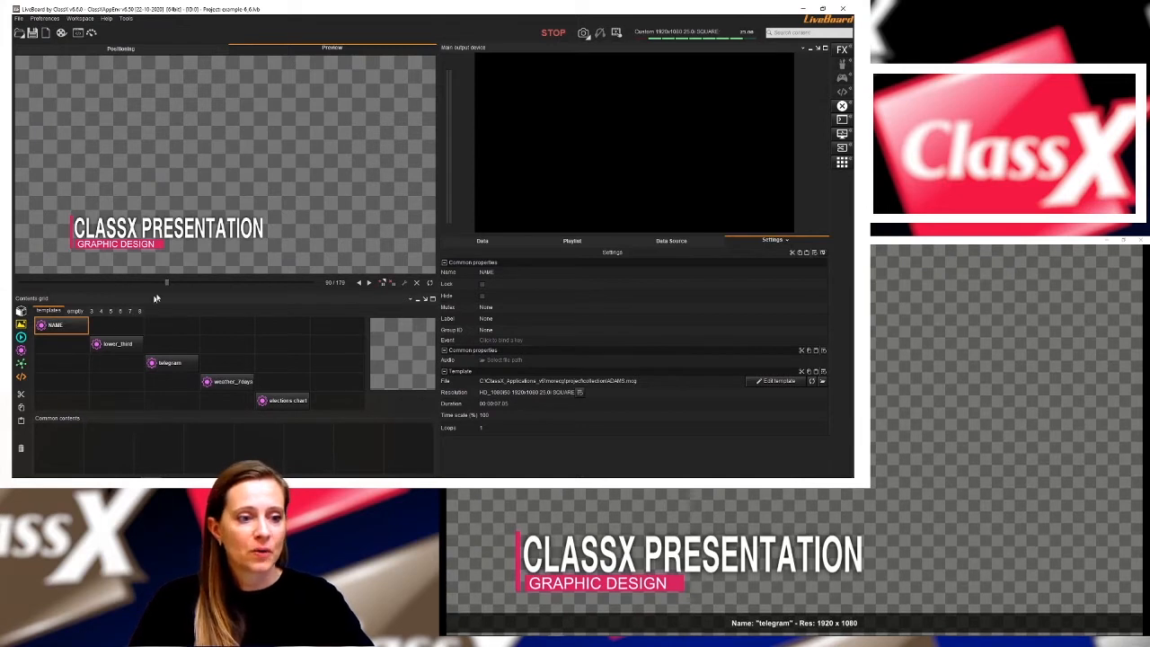
drag(114, 284, 187, 274)
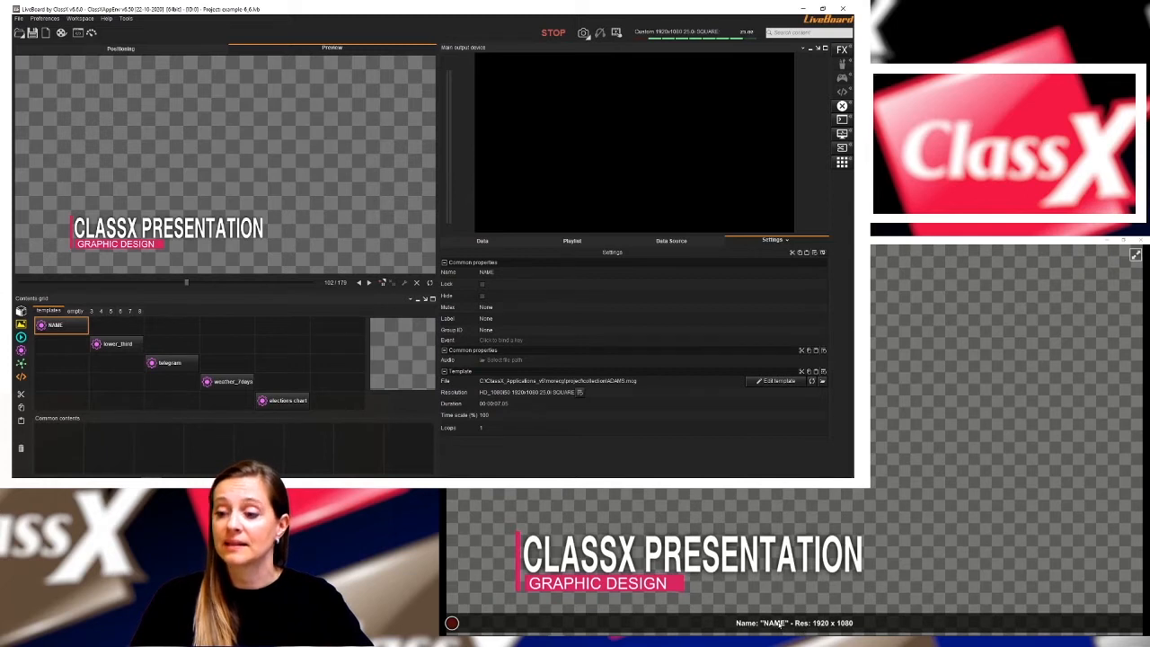
click(117, 344)
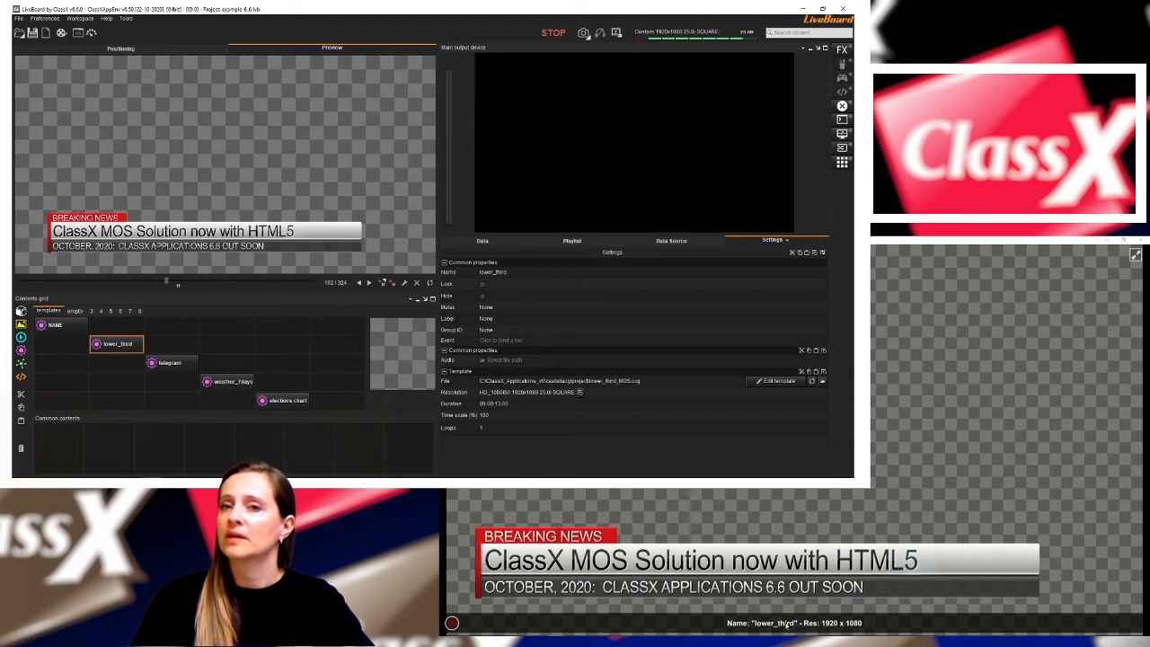
Step: Change the Testo value of the NAME template to the presenter's full name and check it in the preview
click(56, 324)
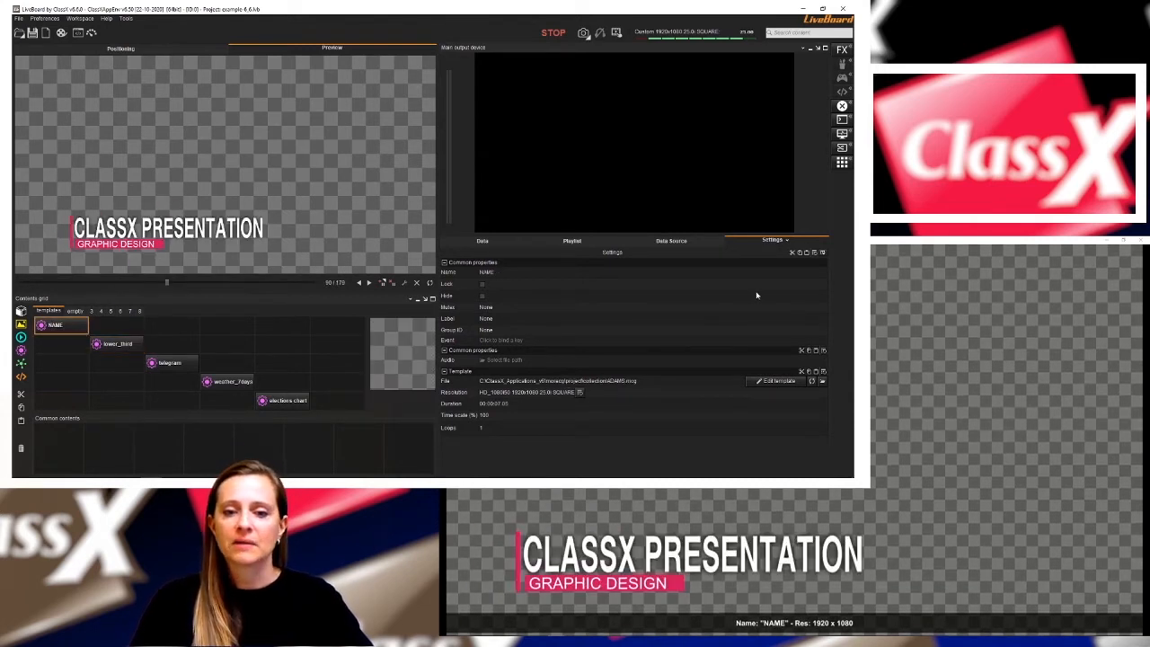
click(497, 242)
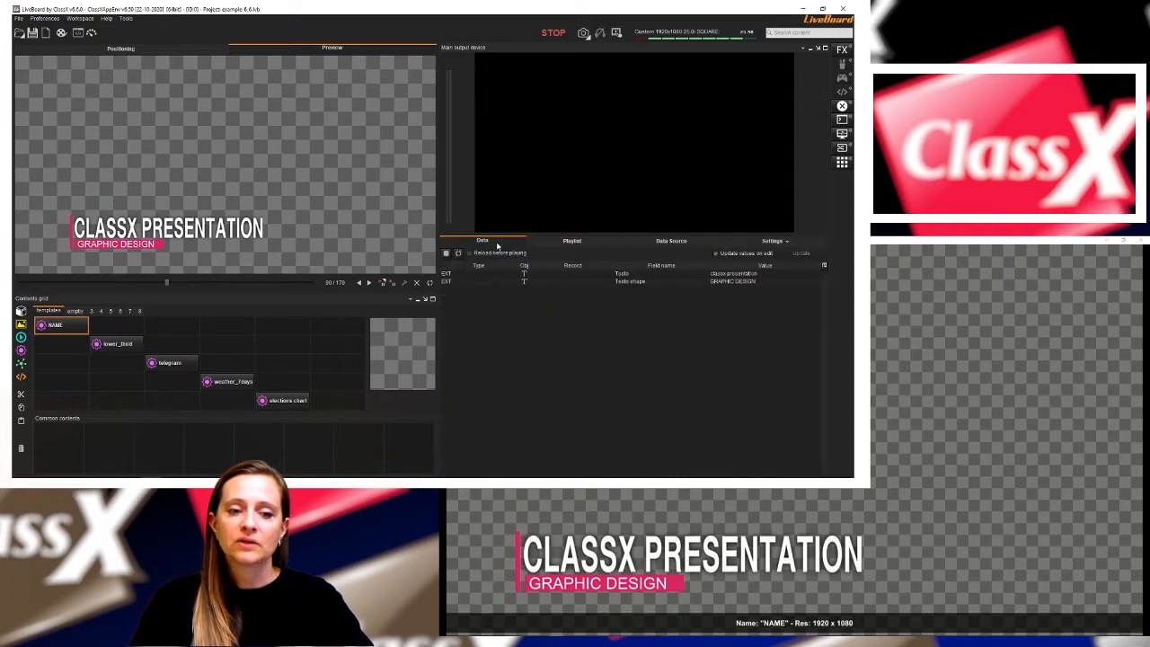
double_click(732, 273)
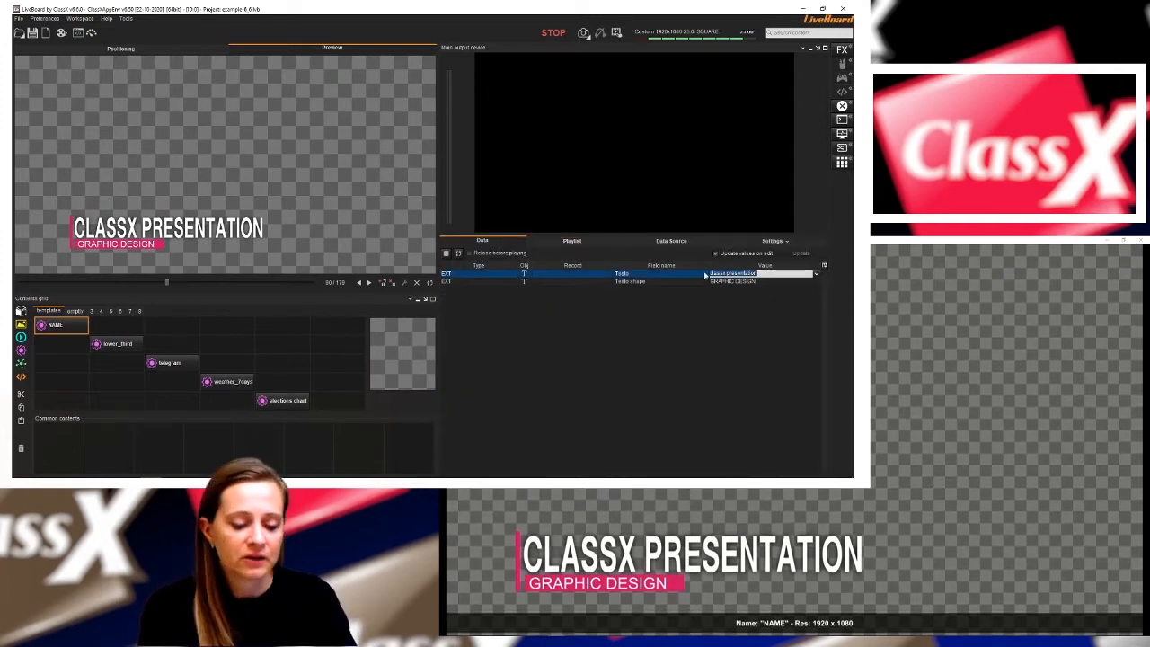
text(barbara d)
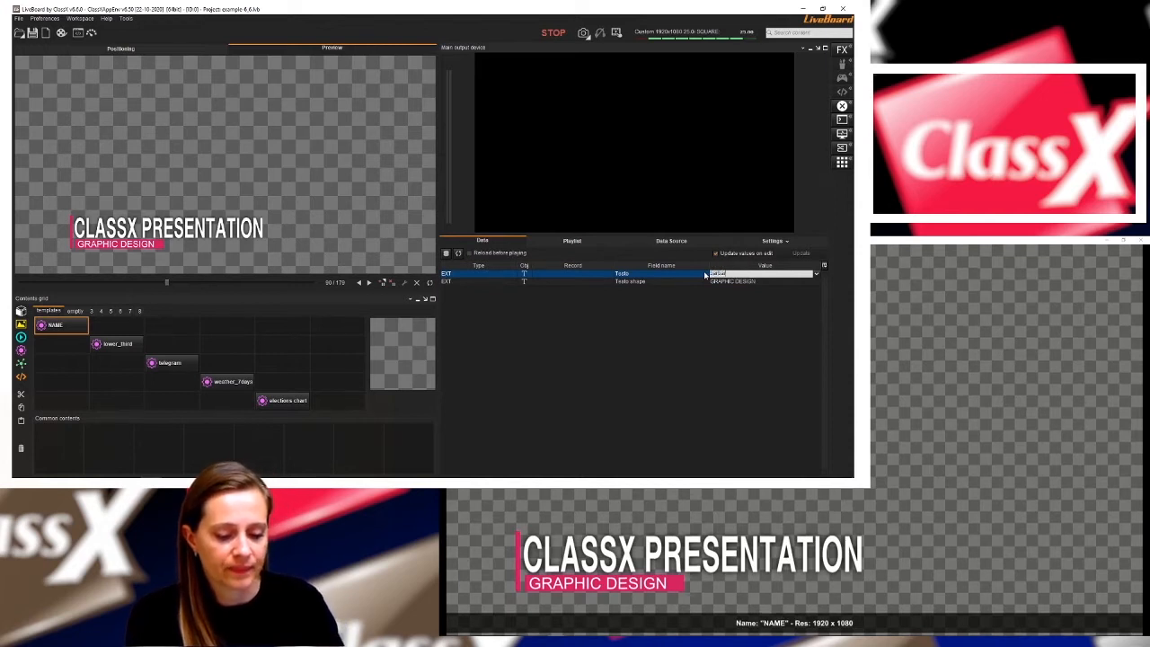
text('innocenzo)
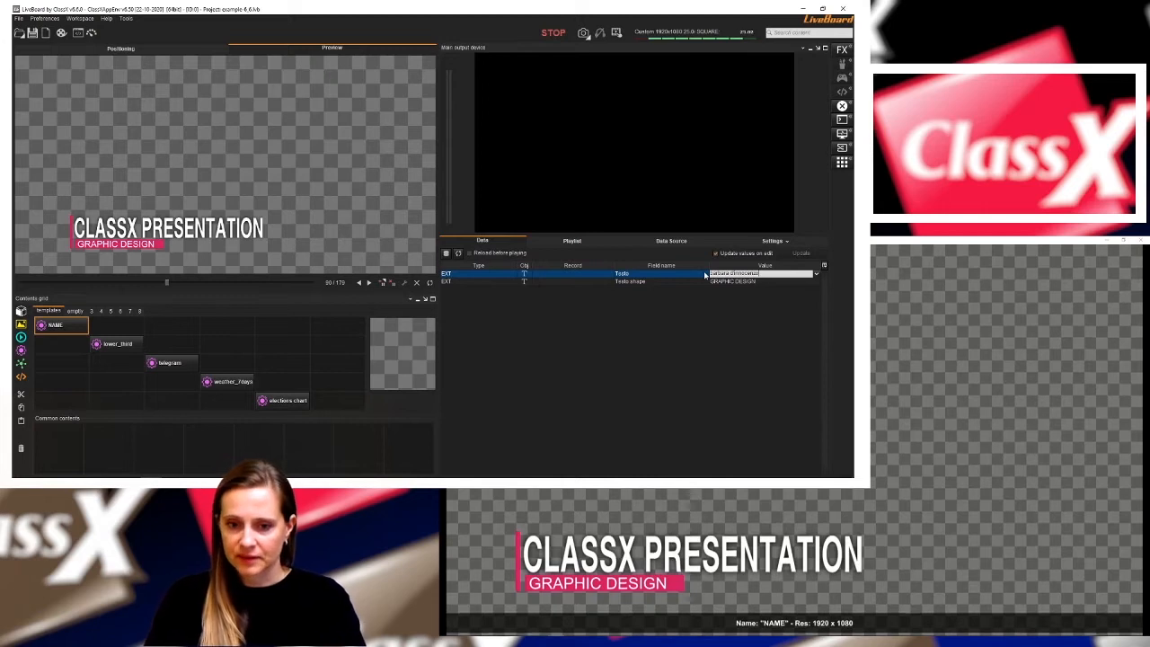
key(Return)
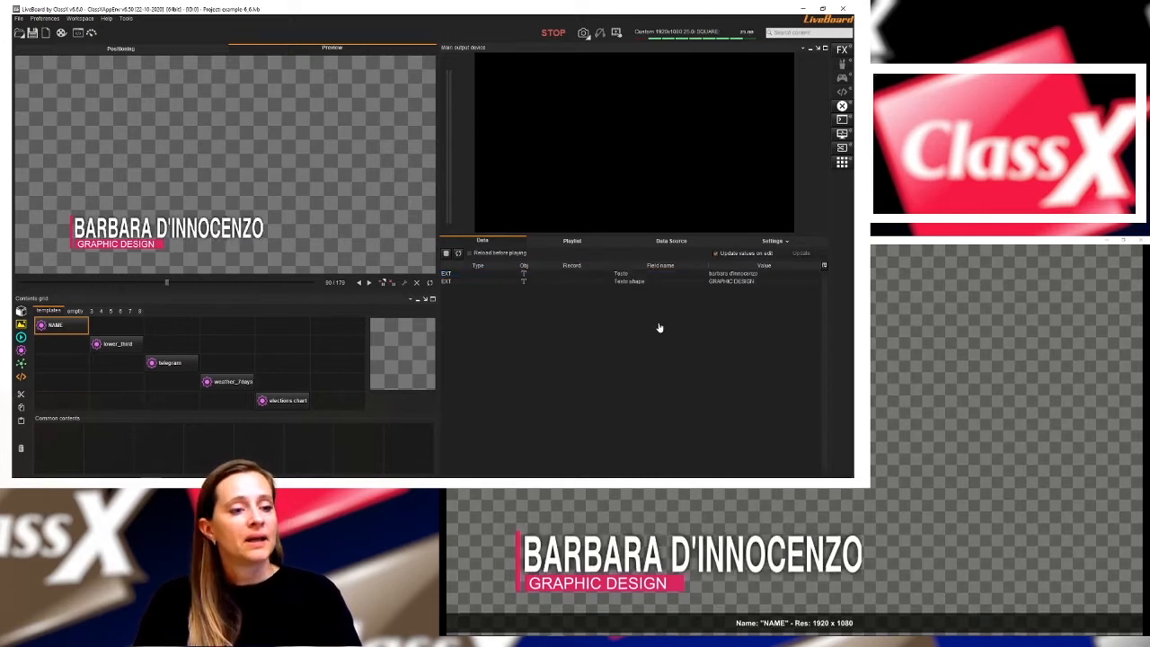
mouse_move(167, 283)
mouse_down()
mouse_move(36, 285)
mouse_move(265, 288)
mouse_move(172, 292)
mouse_up()
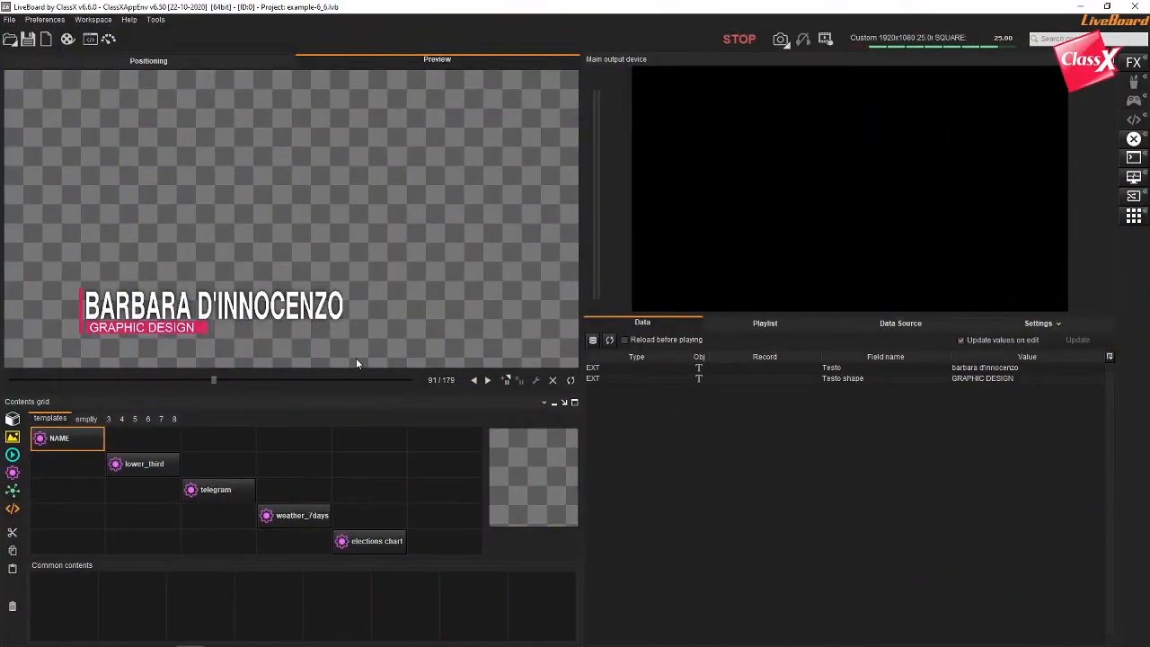
Step: Add a Video Input Switcher v.1.0 plugin to the last cell of the common contents
drag(12, 418, 552, 608)
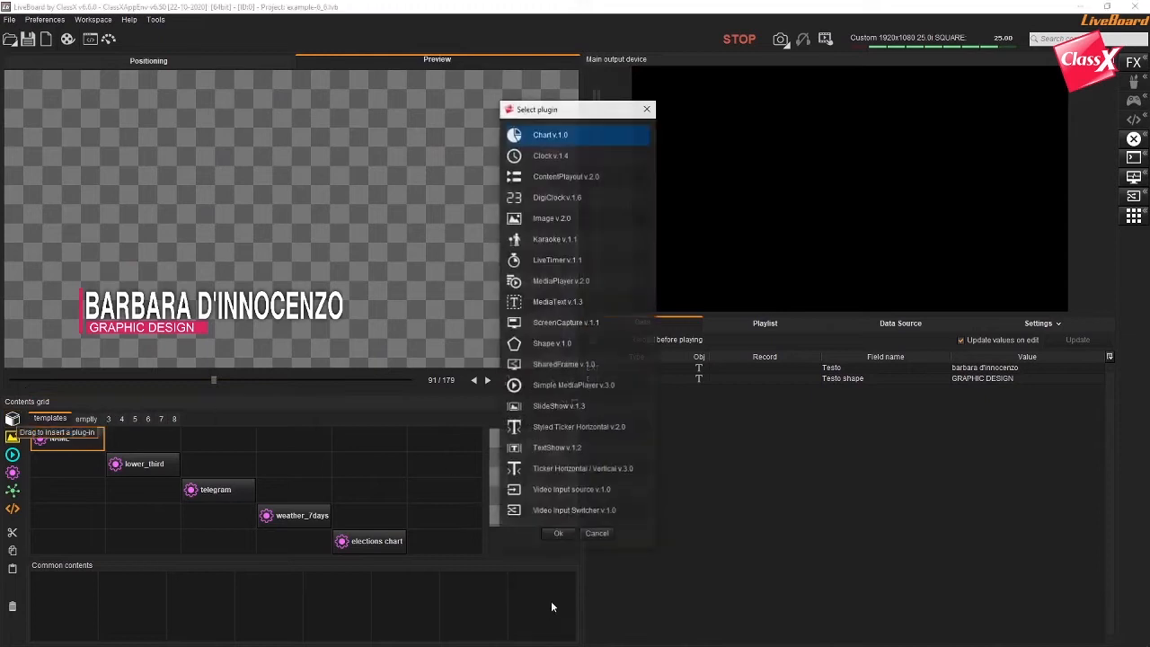
click(579, 513)
click(562, 535)
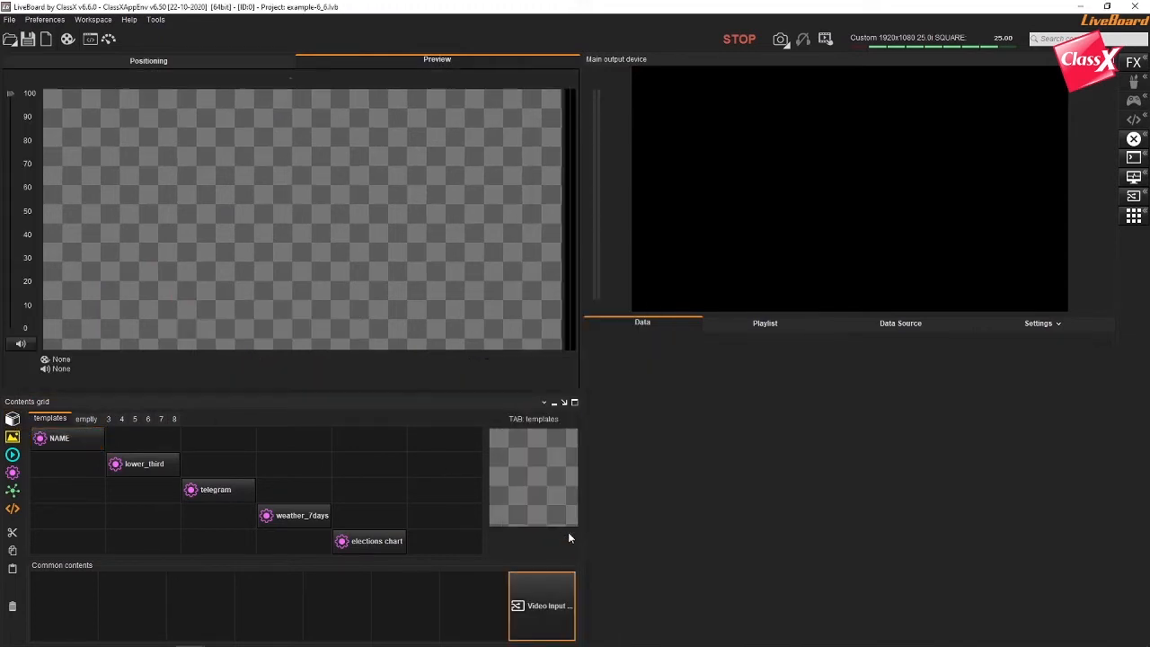
Step: Show the content positioning, and look over all configured video sources in the Video Input Multiview of the preferences
click(215, 58)
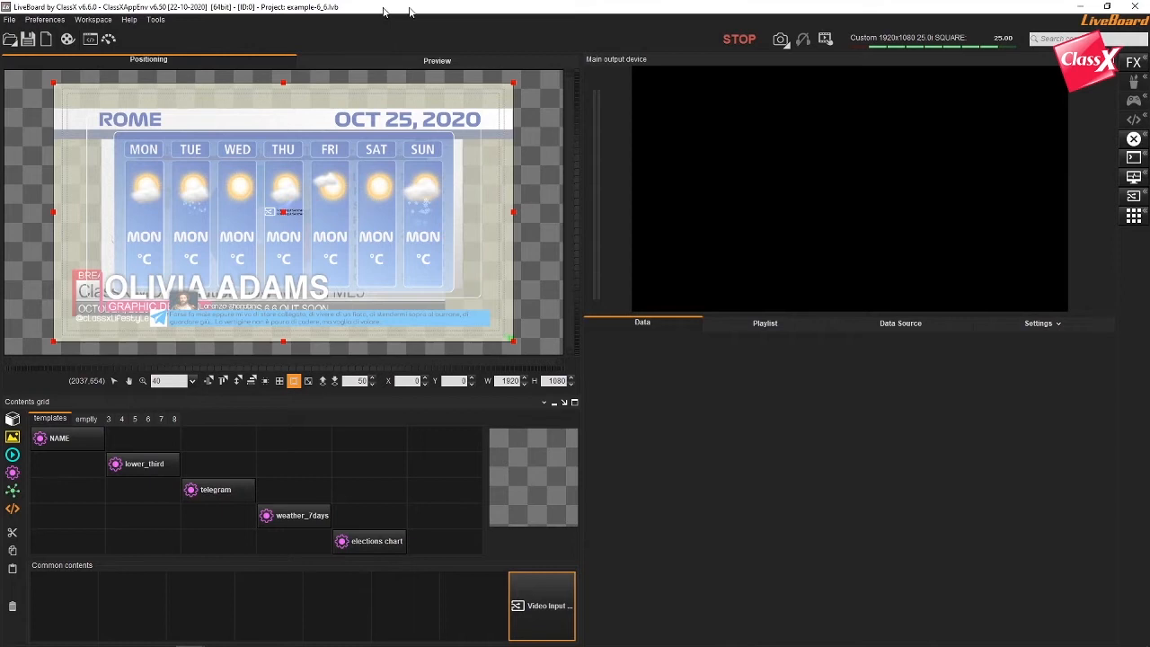
click(45, 19)
click(75, 110)
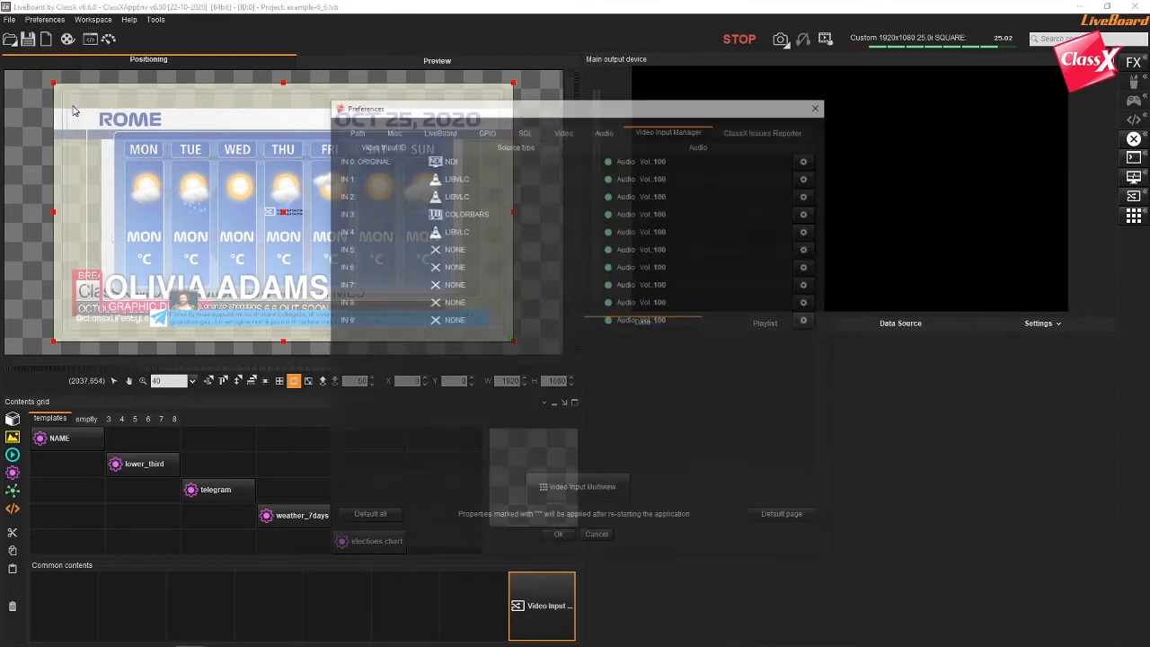
drag(616, 106, 429, 70)
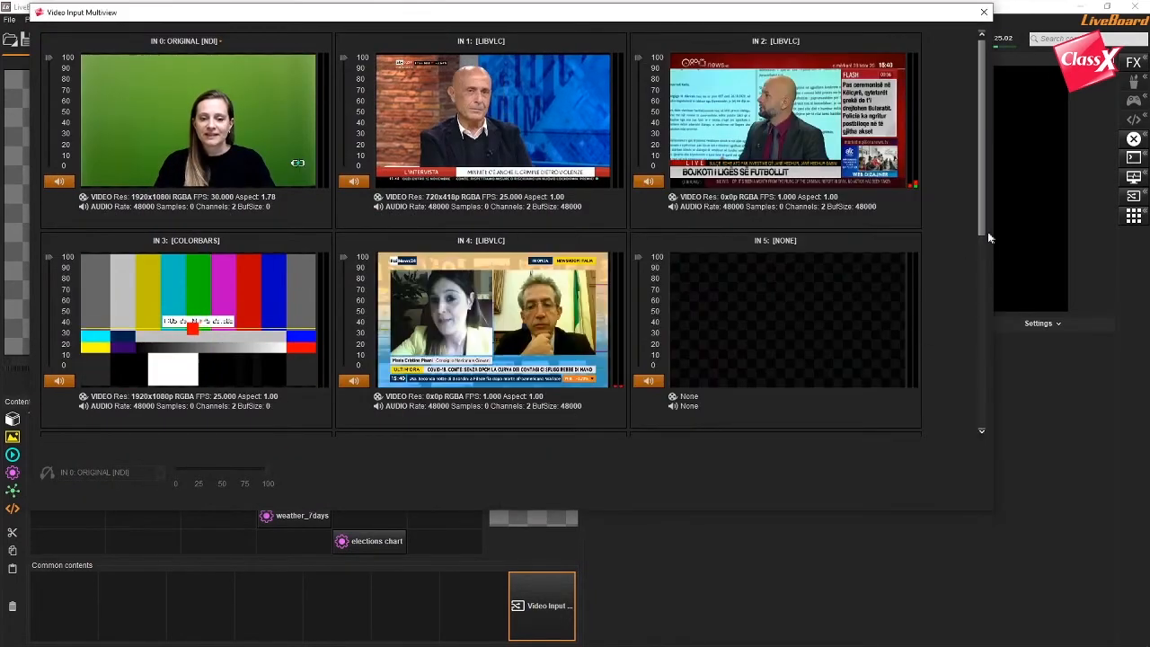
drag(986, 232, 965, 99)
click(984, 11)
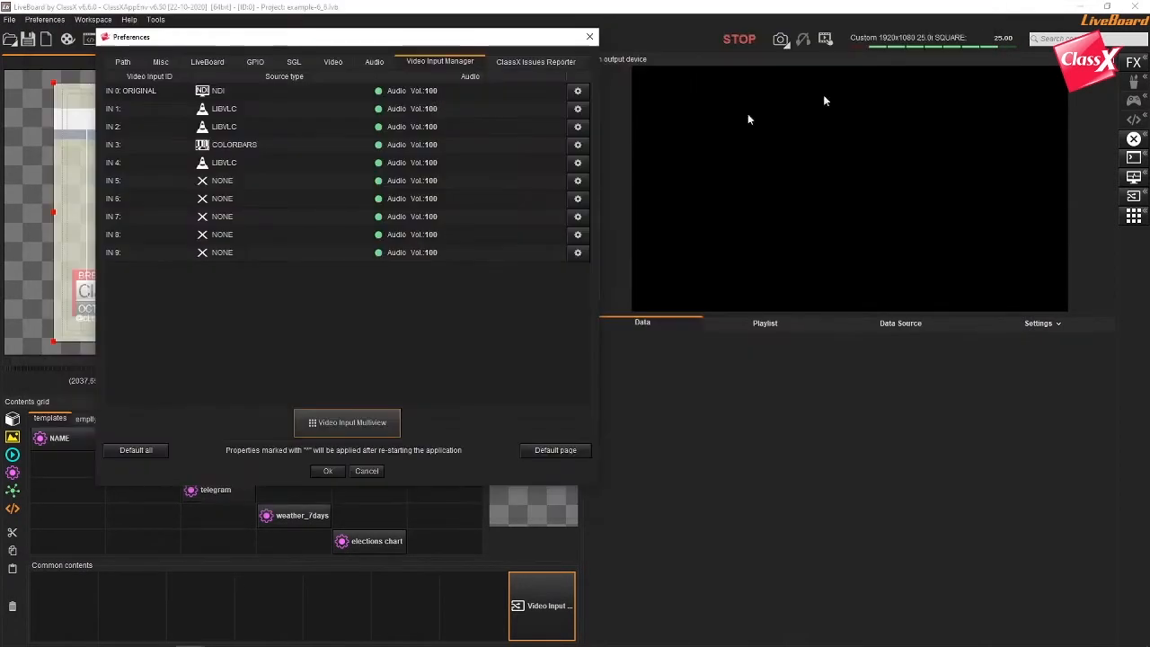
Step: Open the Video Process Editor for the IN 0 NDI input and look through its available effects
click(580, 92)
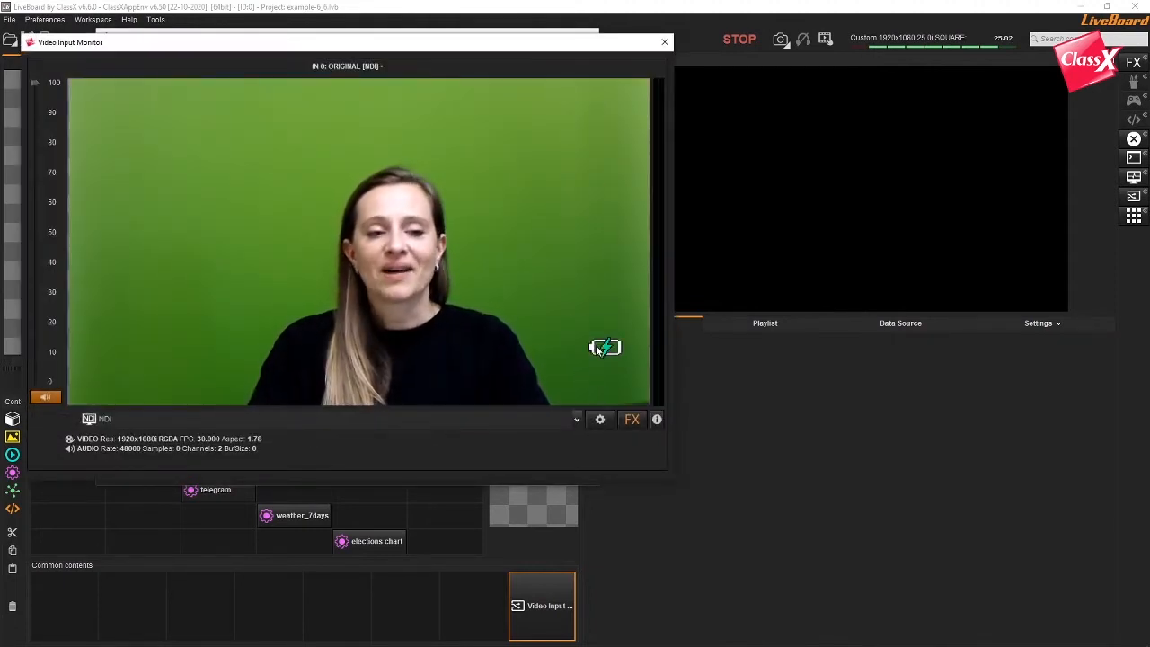
click(632, 422)
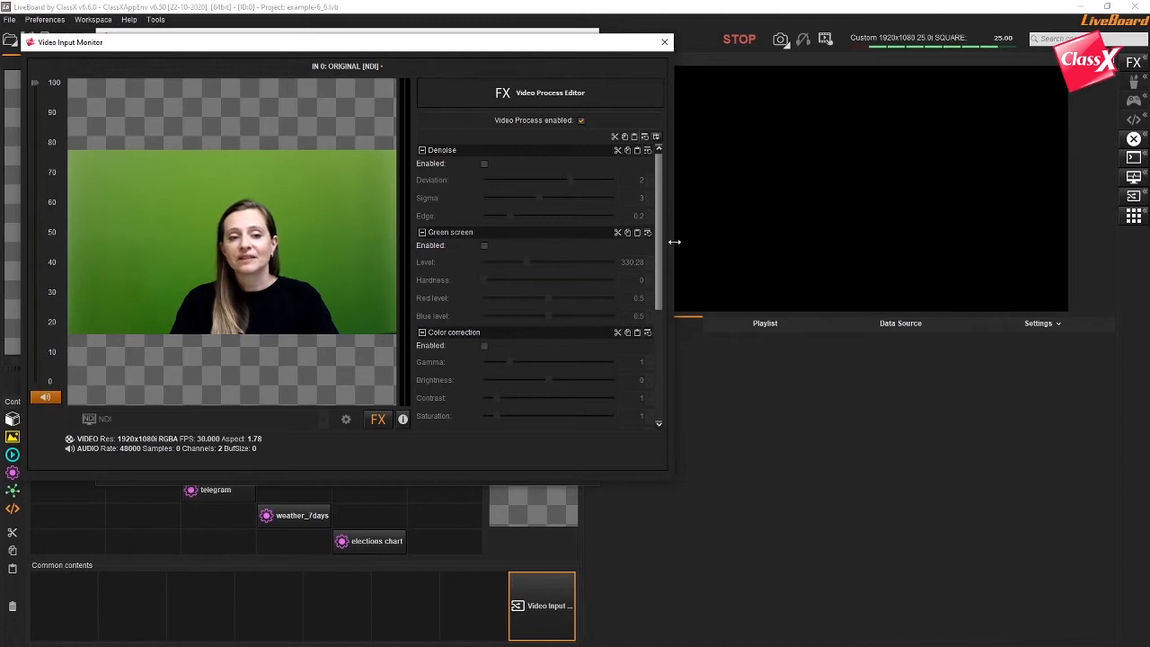
scroll(659, 246, down, 1)
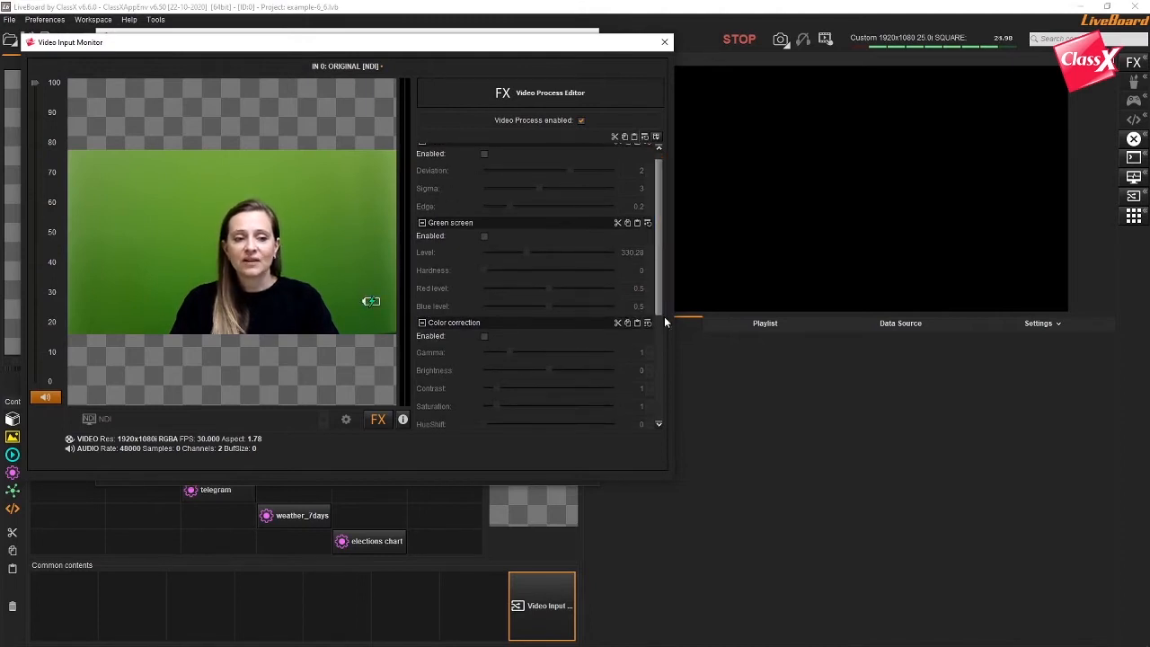
drag(660, 286, 663, 357)
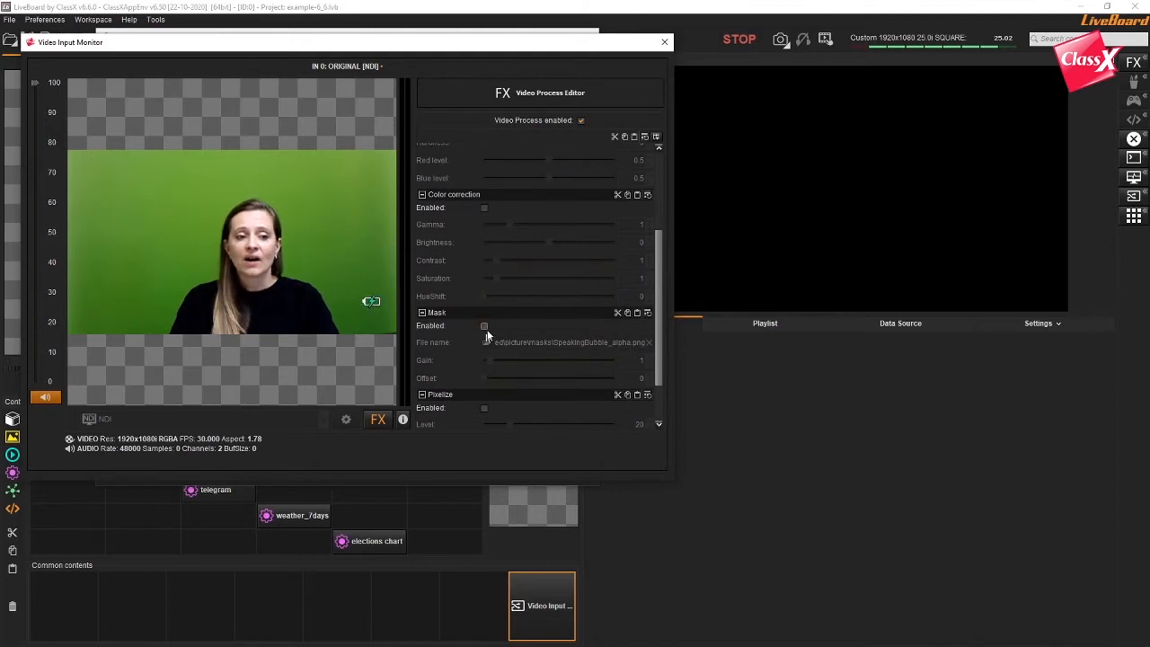
drag(666, 334, 662, 372)
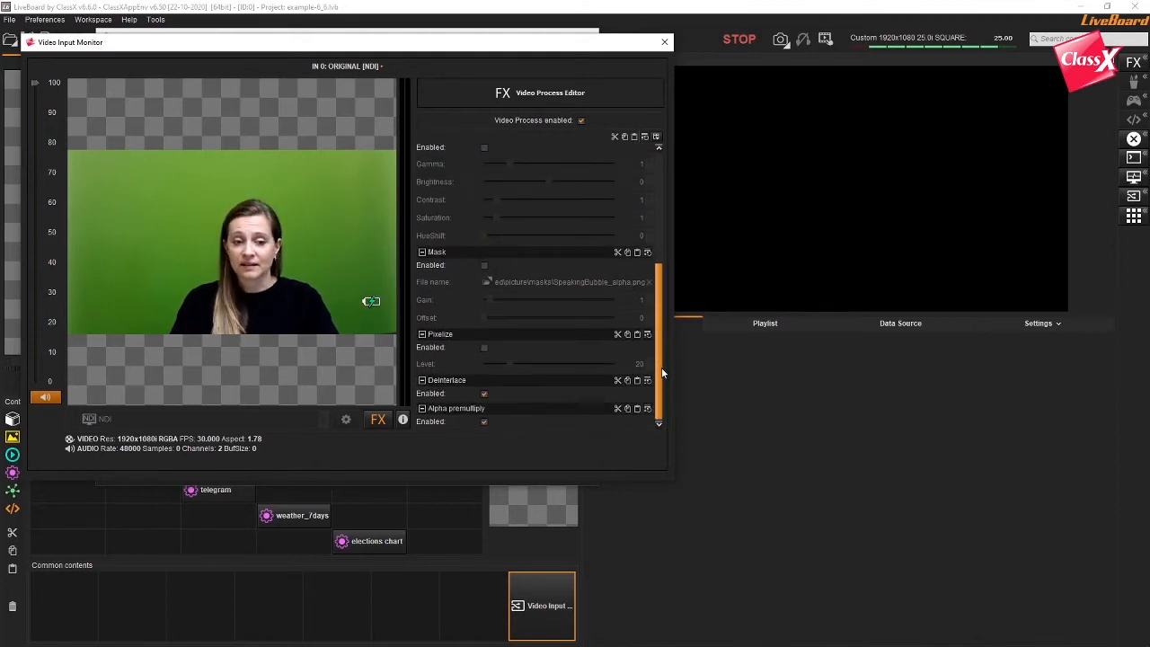
Step: Try the SpeakingBubble_alpha.png mask and the Pixelize effect on input IN 0, switch each off again, and close the preferences
click(484, 266)
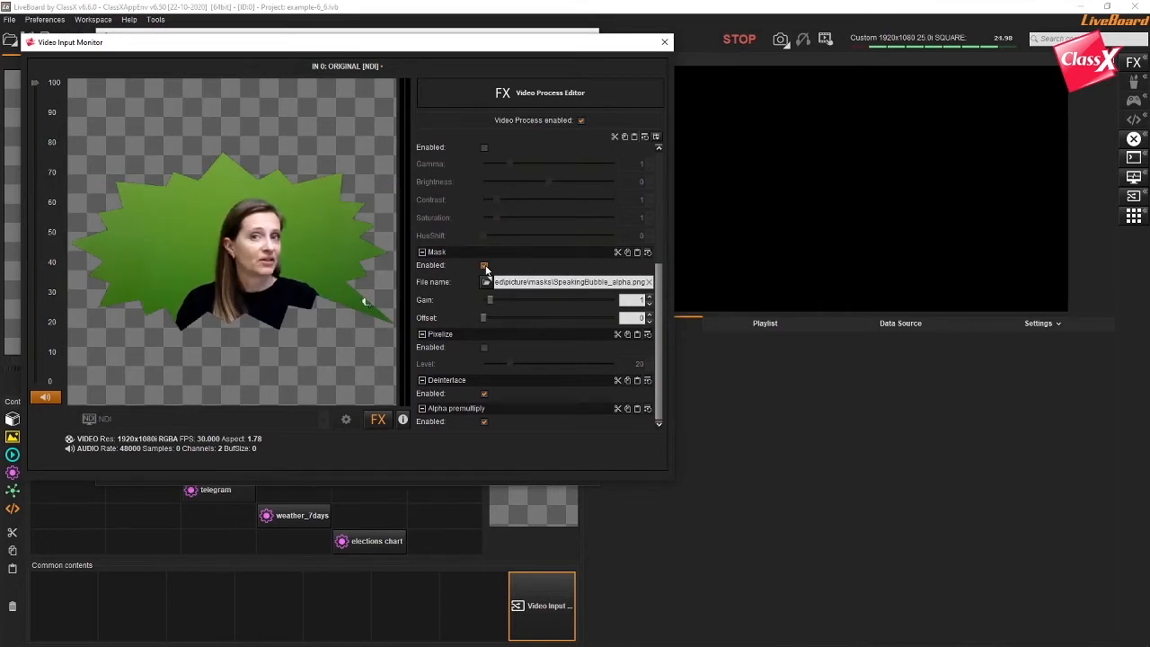
click(484, 266)
click(484, 348)
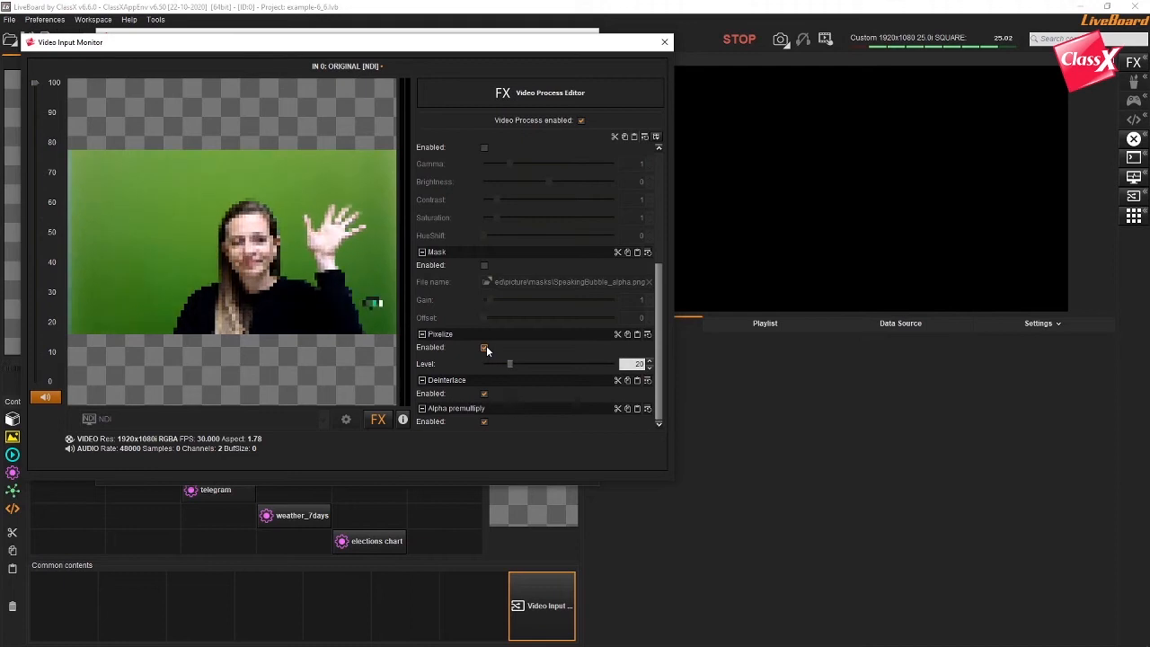
click(485, 349)
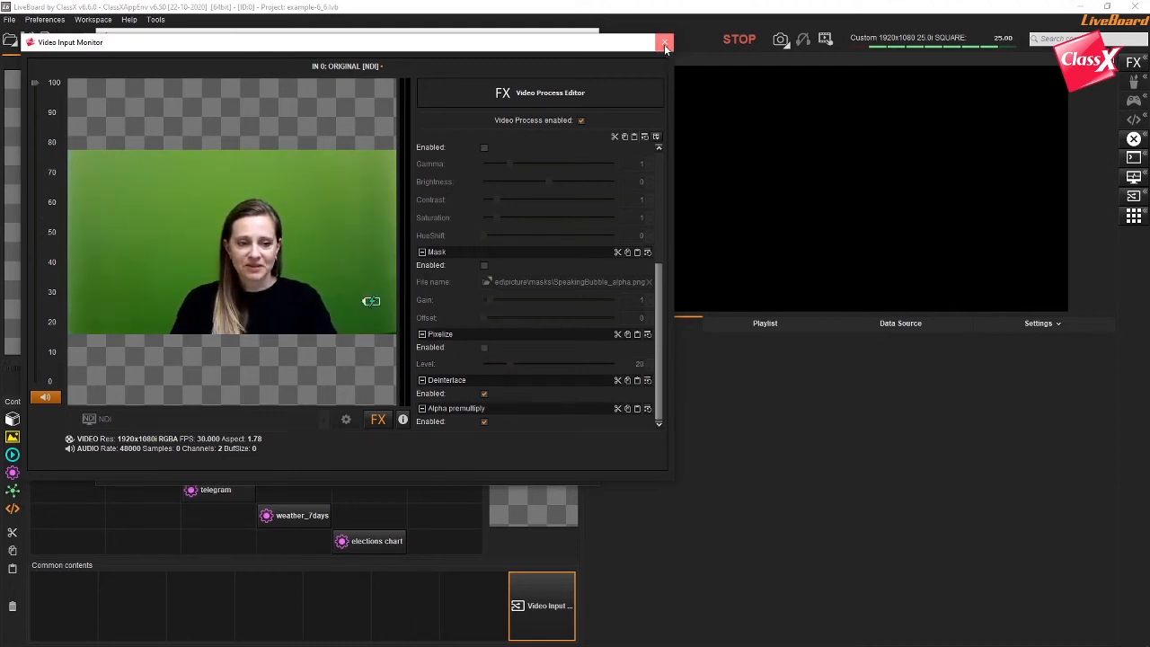
click(665, 43)
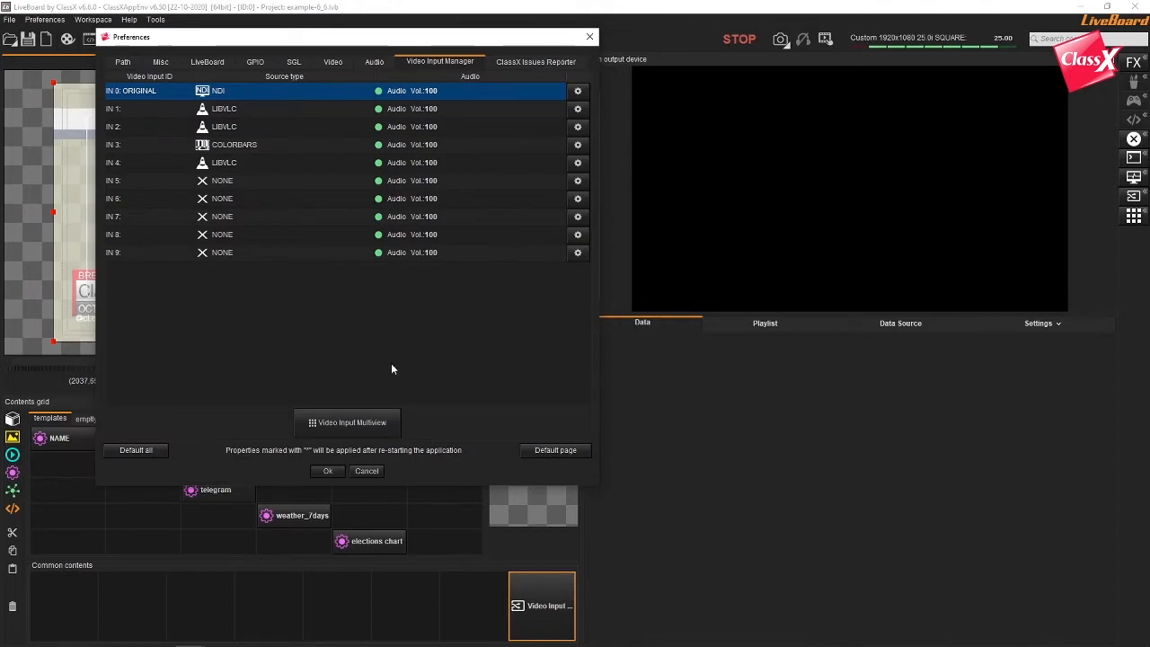
click(329, 471)
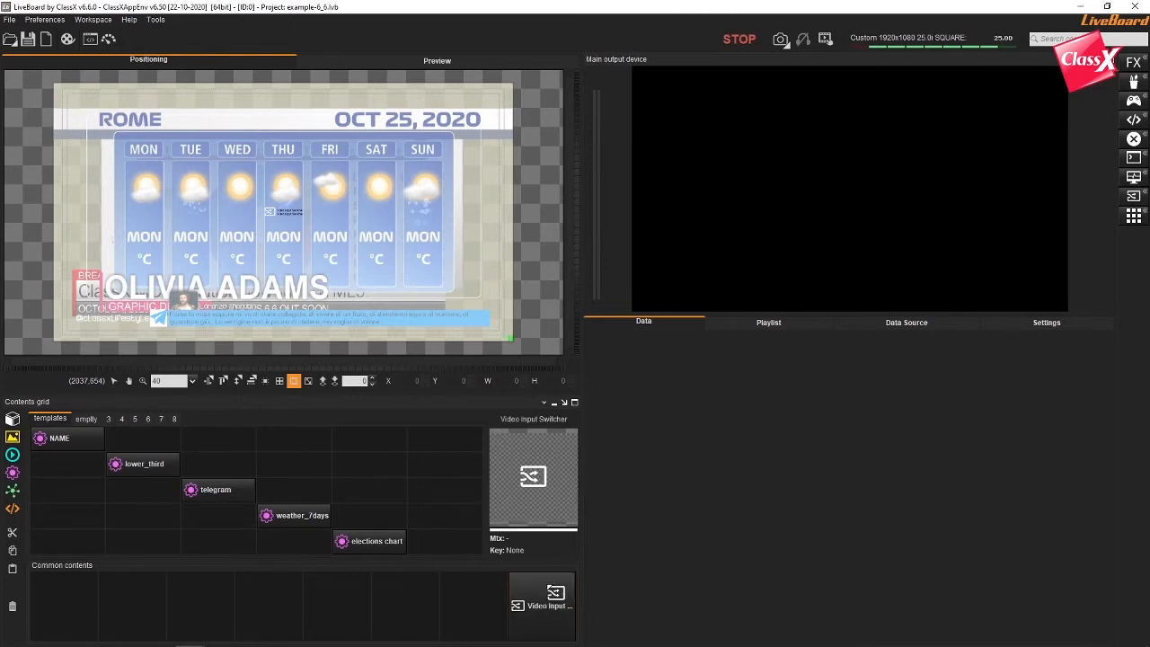
Step: Play the Video Input Switcher content, show its control panel, and put input 0 (ORIGINAL) on the output
click(539, 607)
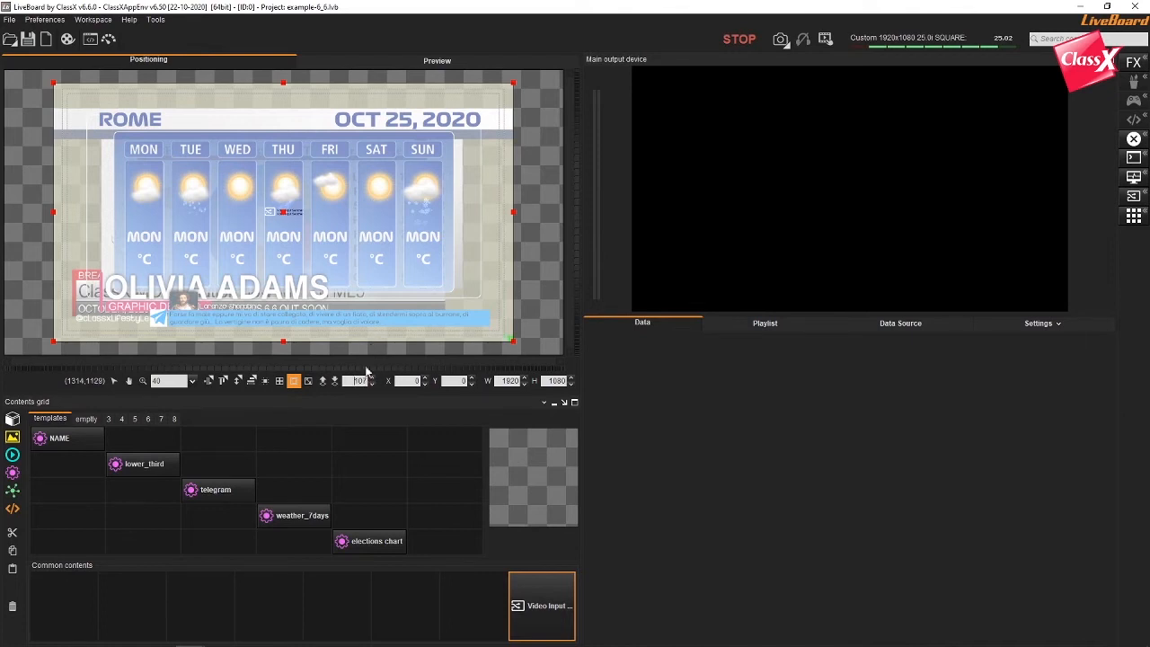
click(548, 616)
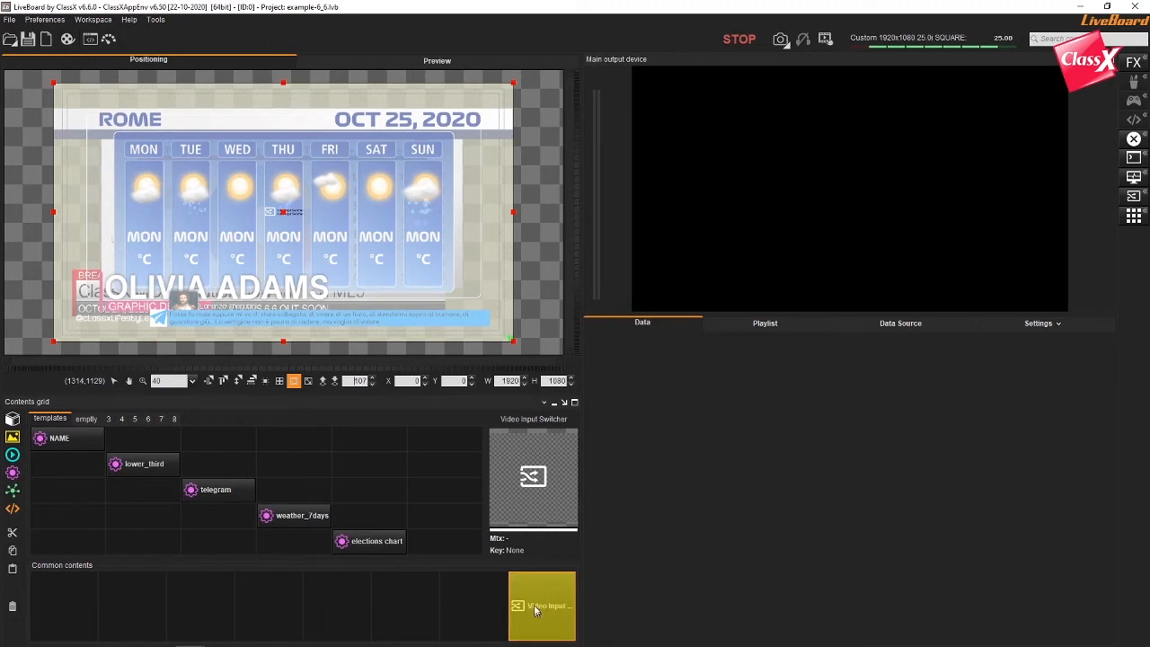
click(1135, 197)
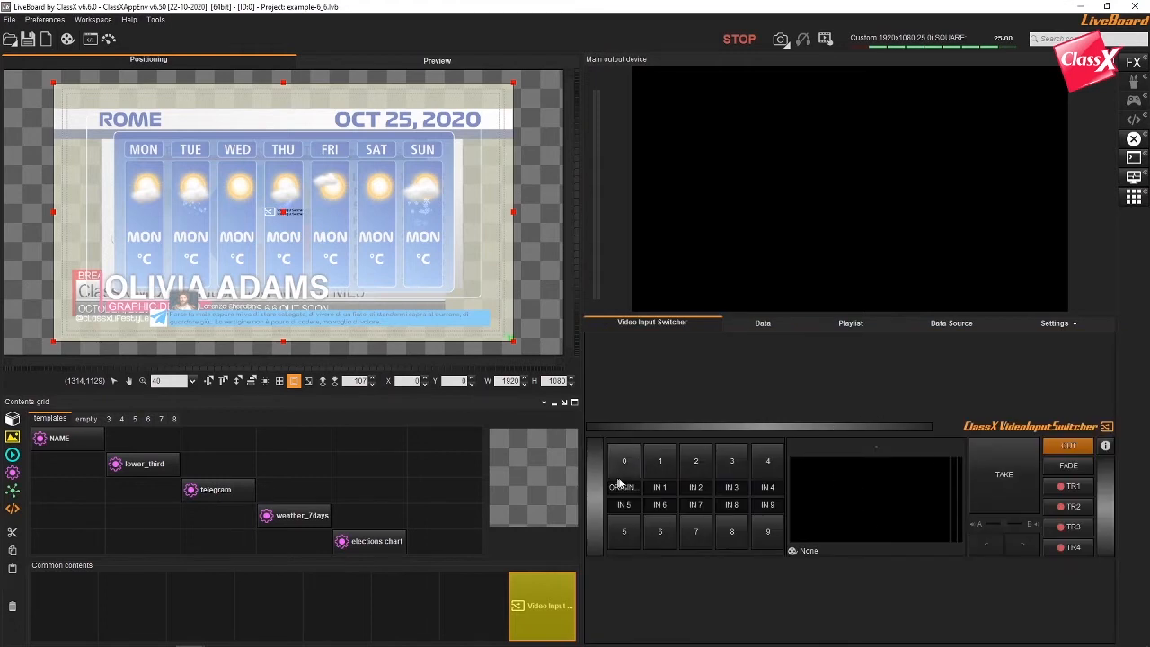
click(627, 473)
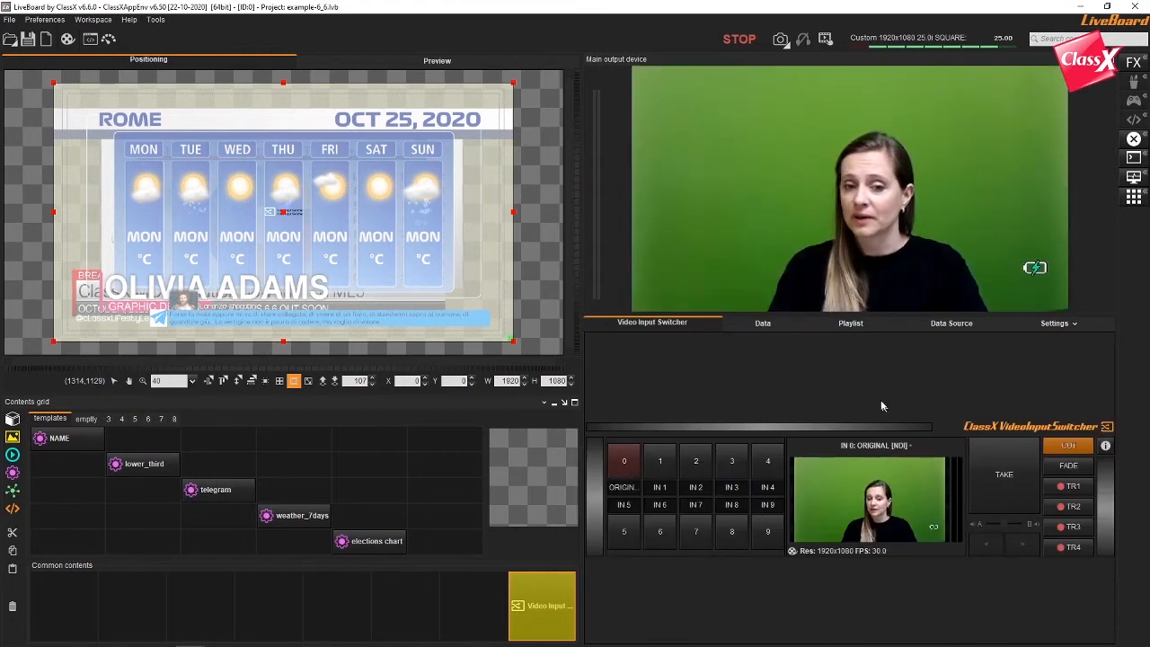
Step: Dock the Video Input Multiview above the switcher controls, and cut the output to input IN 1
click(1135, 198)
drag(1027, 62, 890, 342)
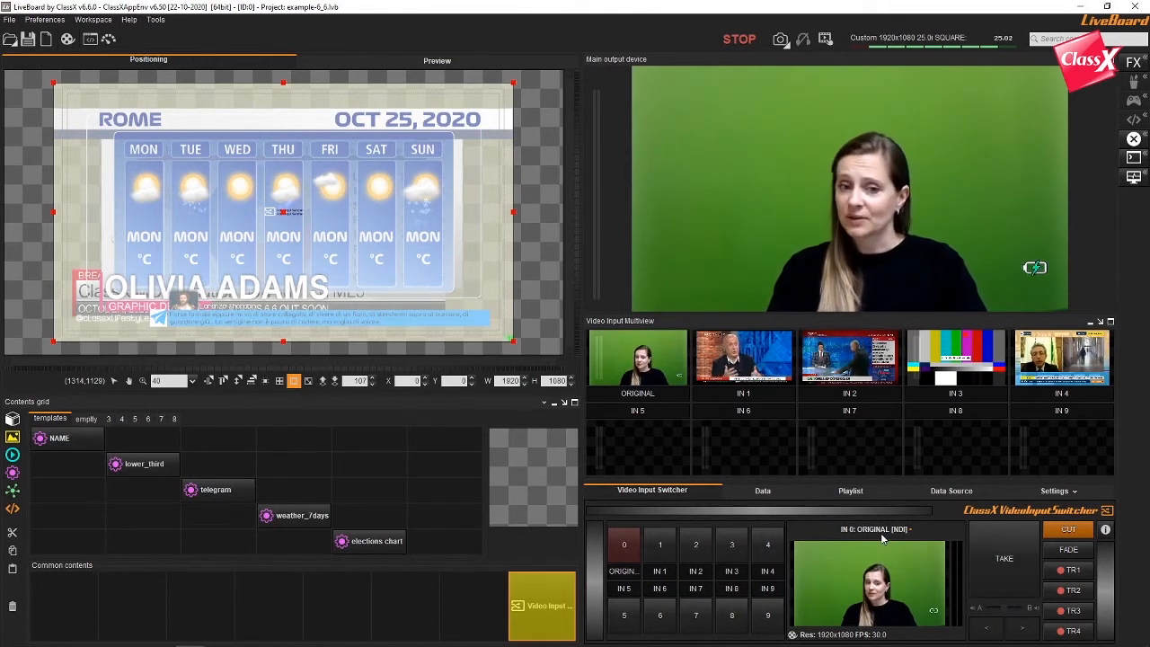
click(663, 550)
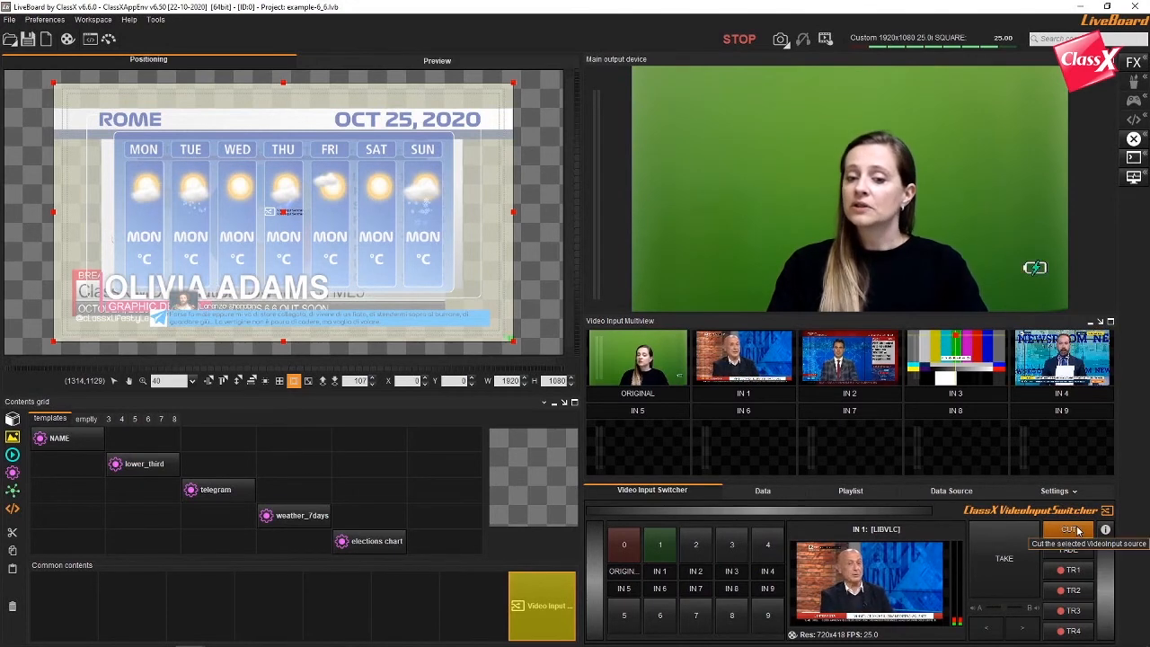
click(1004, 559)
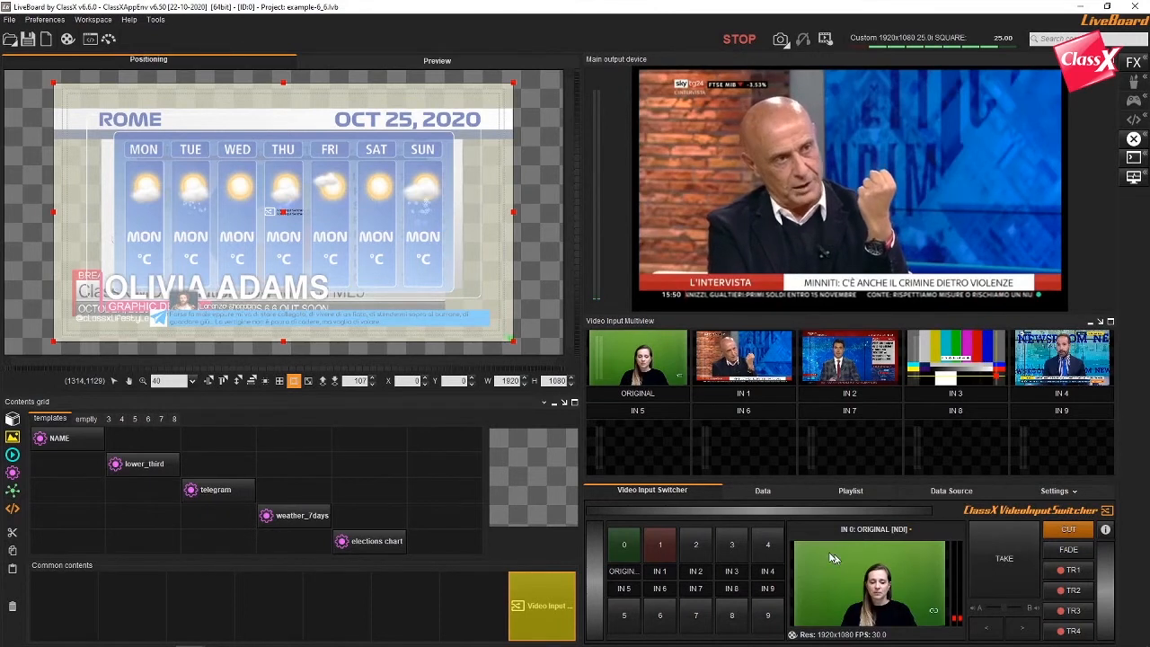
Step: Cue input IN 2 and take it to the output with a fade
click(696, 550)
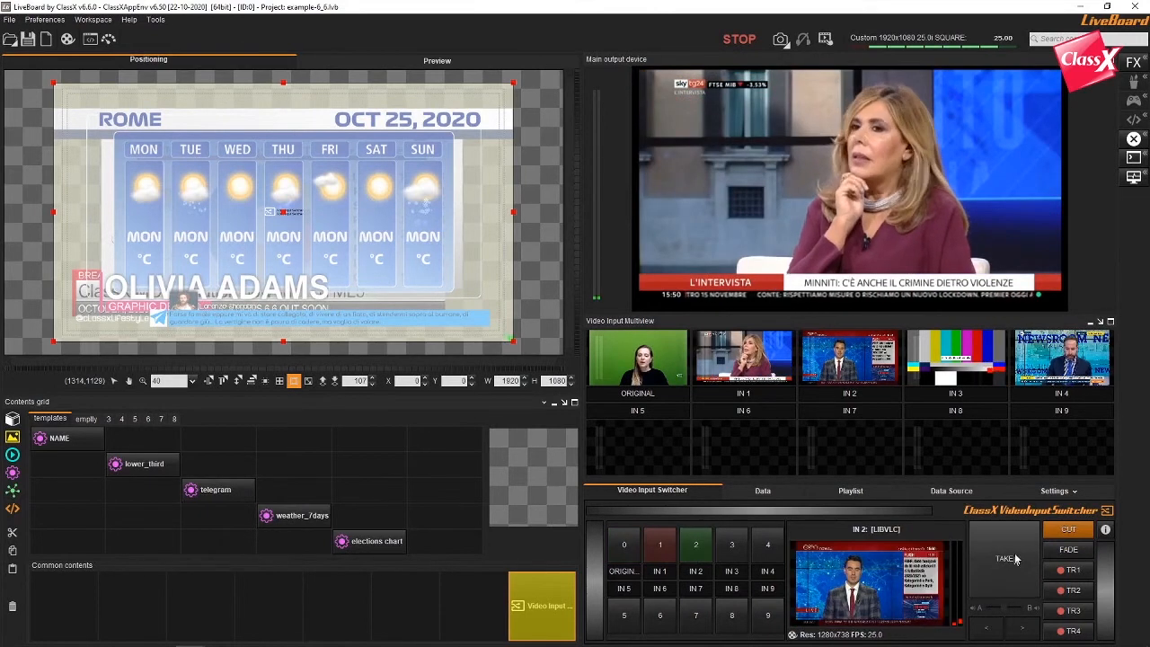
click(1068, 550)
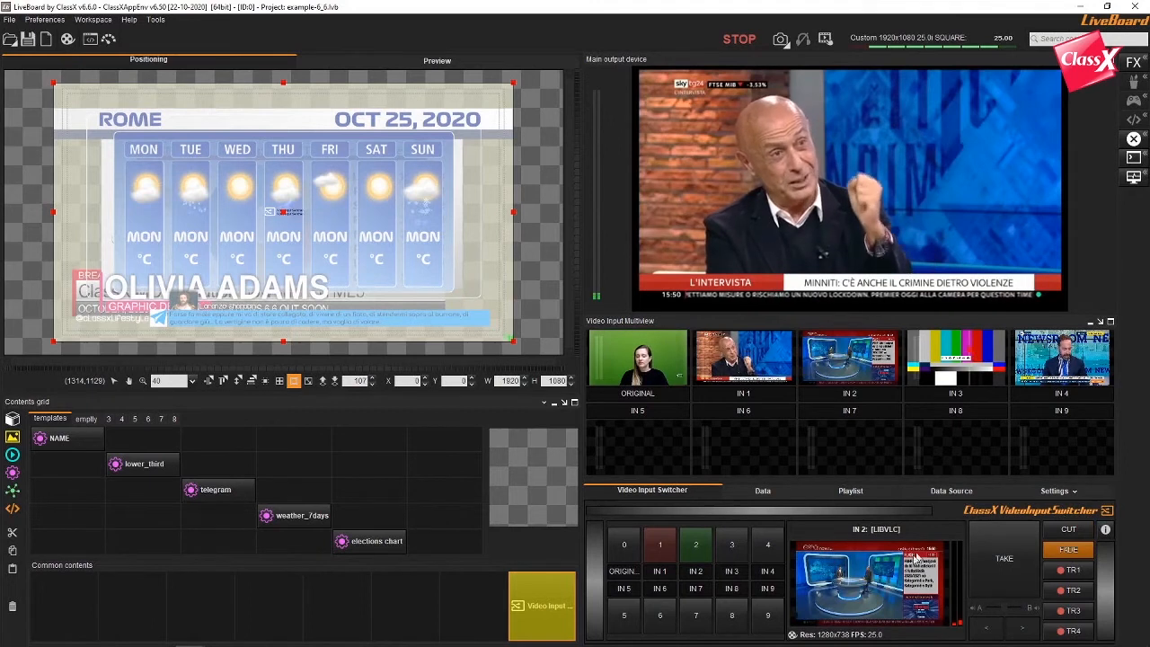
click(1004, 559)
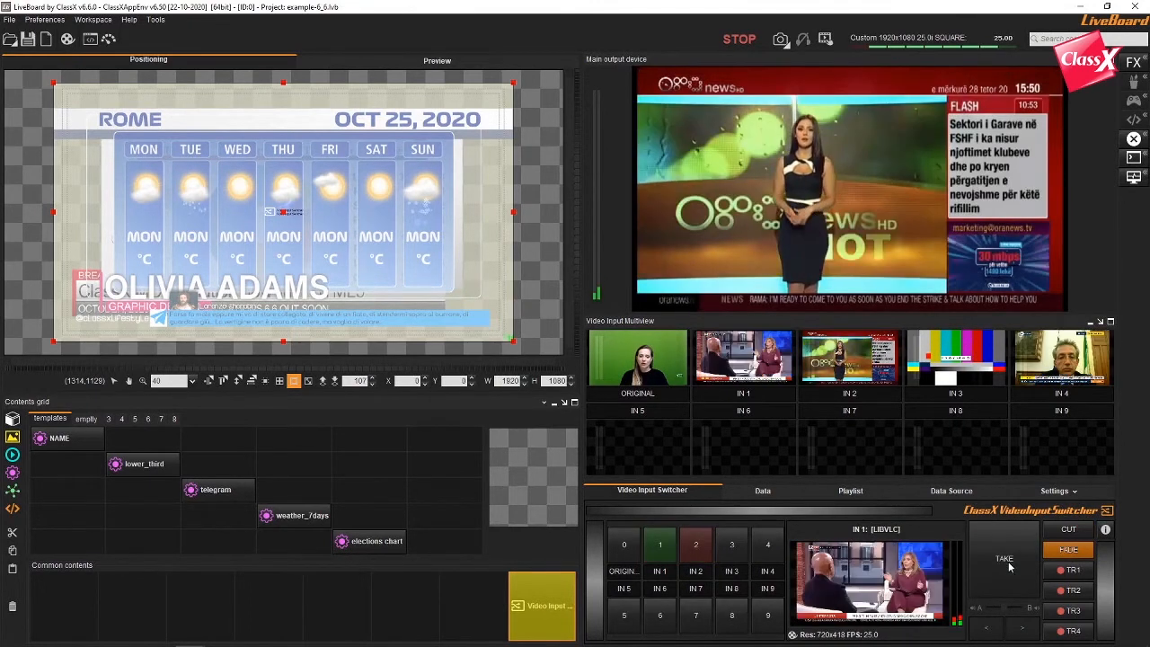
Step: Load PizzaBox_HorizontalFlip_LIVE.crg as transition TR1 and use it to take input IN 3 to the output
click(732, 544)
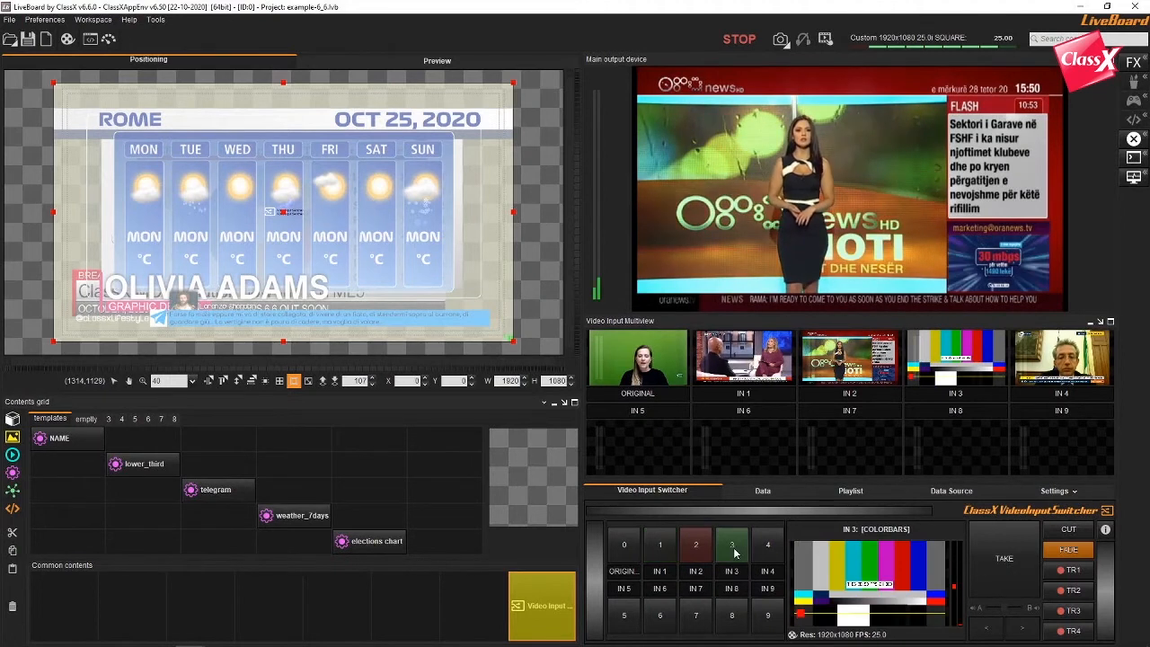
right_click(1068, 572)
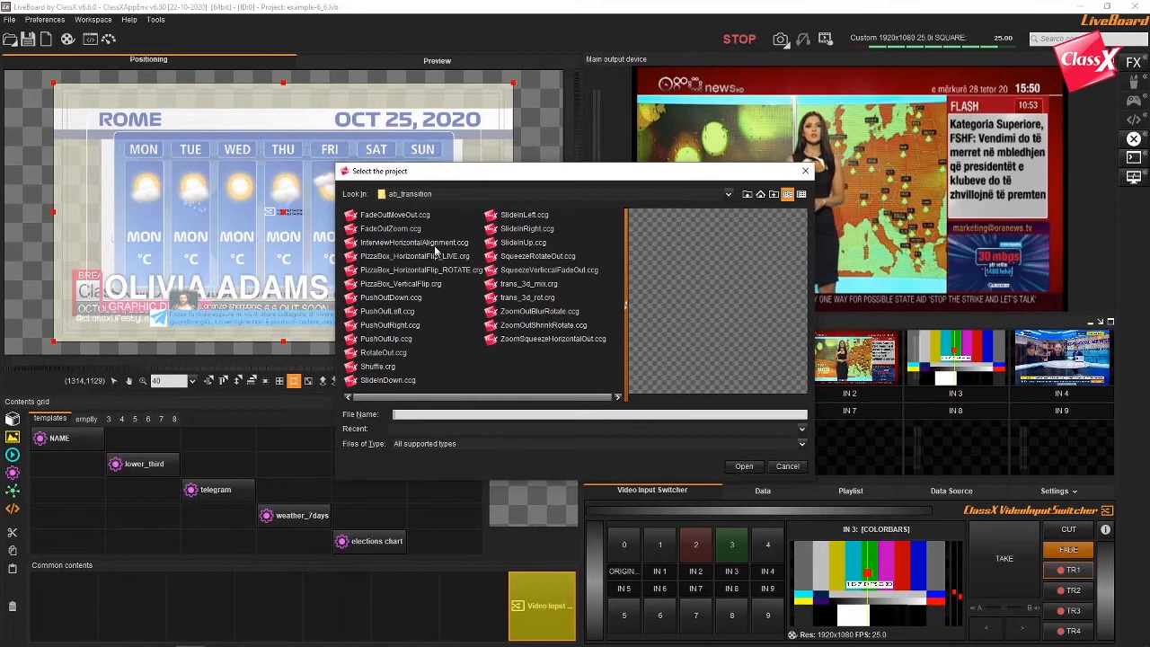
click(437, 257)
click(745, 466)
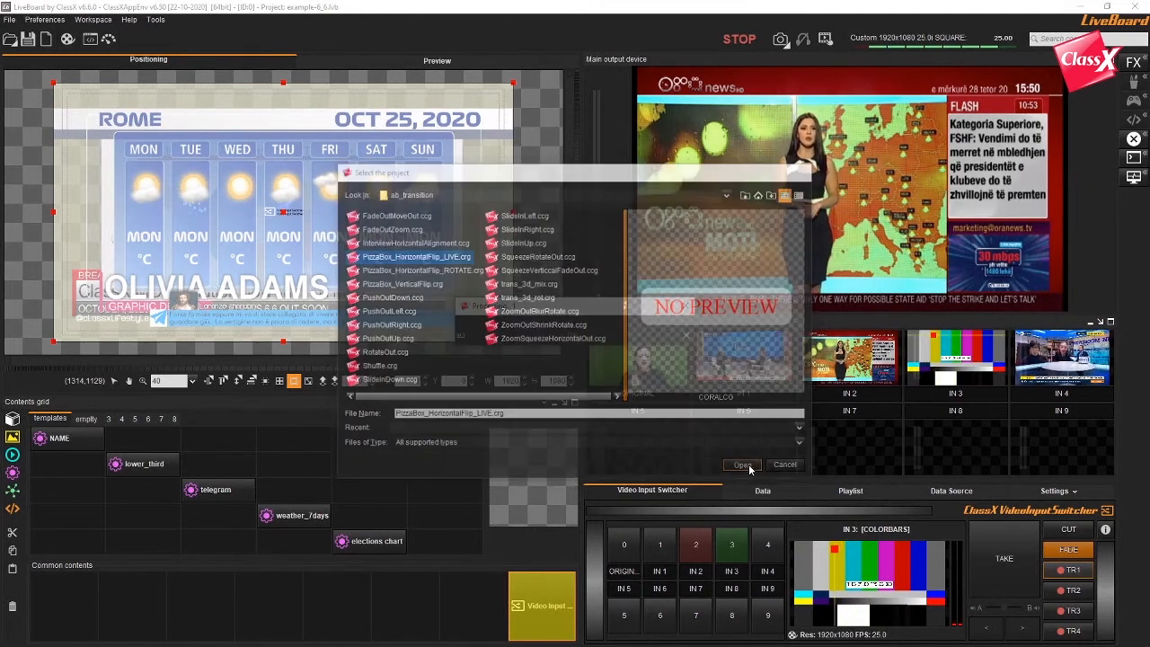
click(1070, 573)
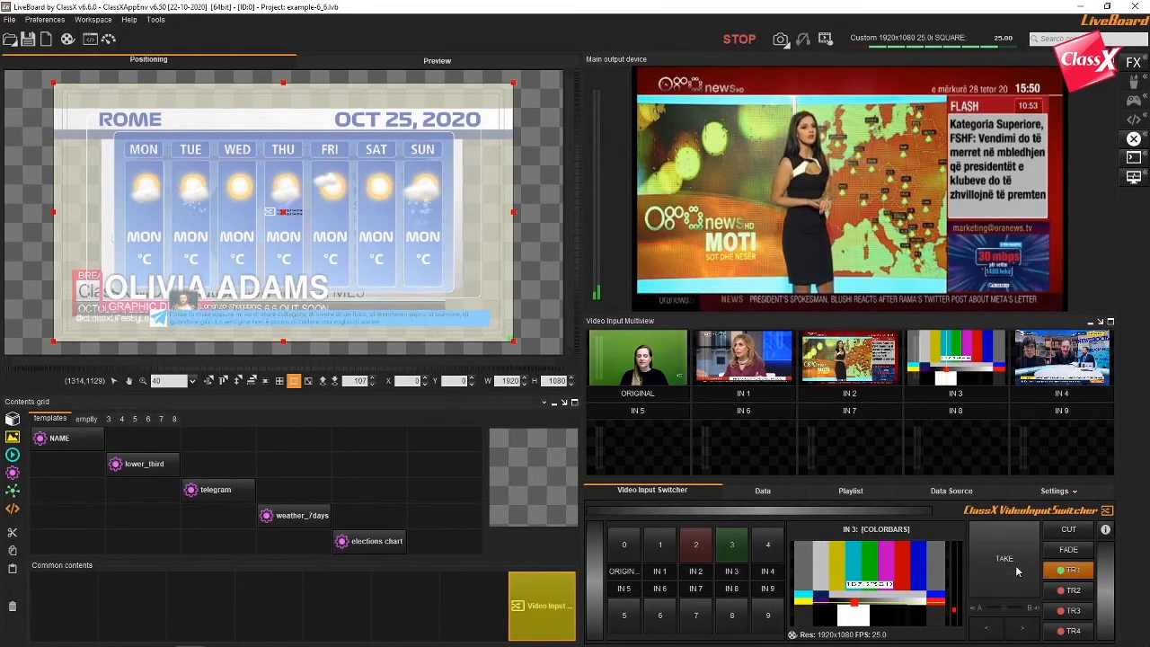
click(1015, 570)
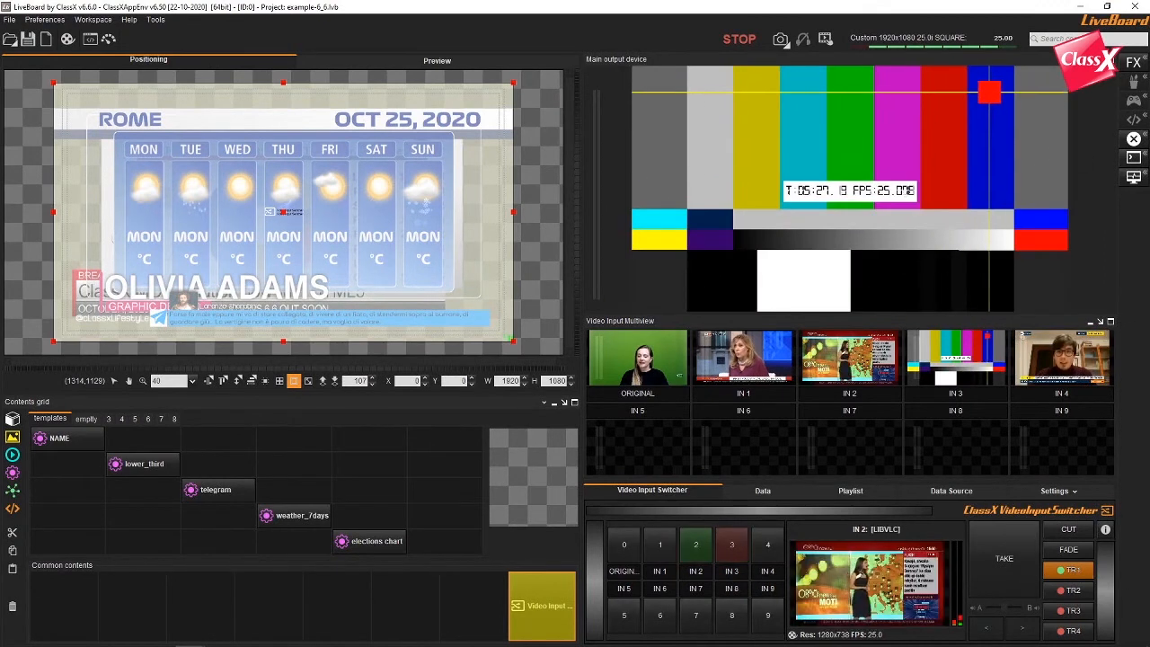
Step: Load trans_3d_rot.crg as transition TR2 and start the transition from IN 3 to IN 2
click(1074, 590)
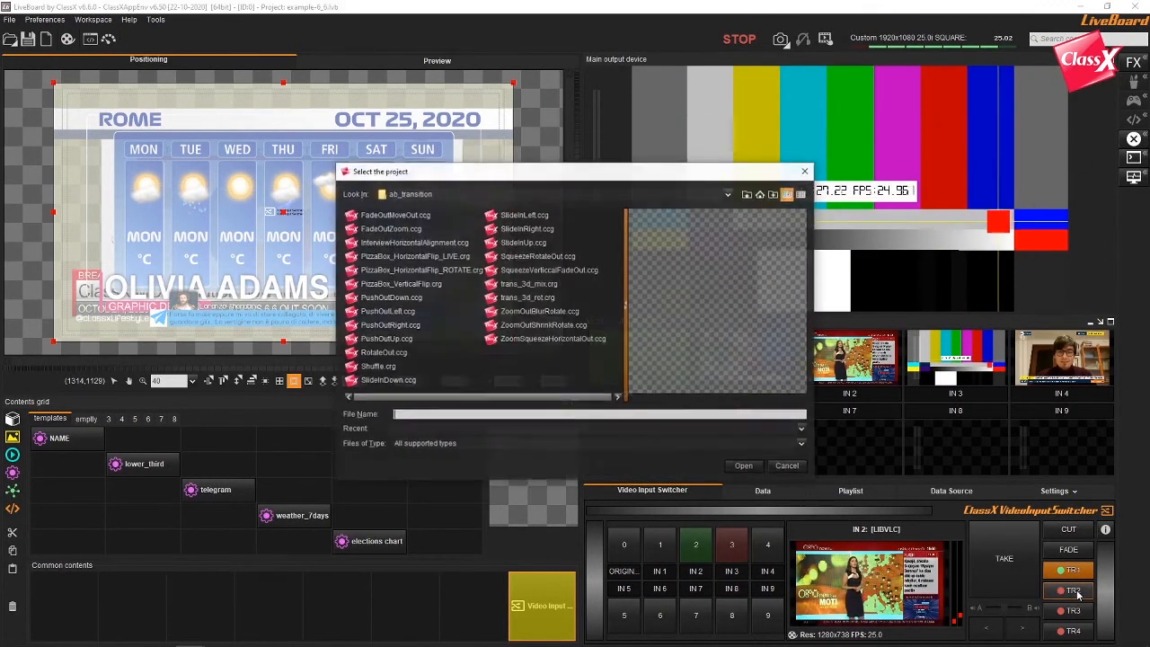
click(521, 297)
click(744, 465)
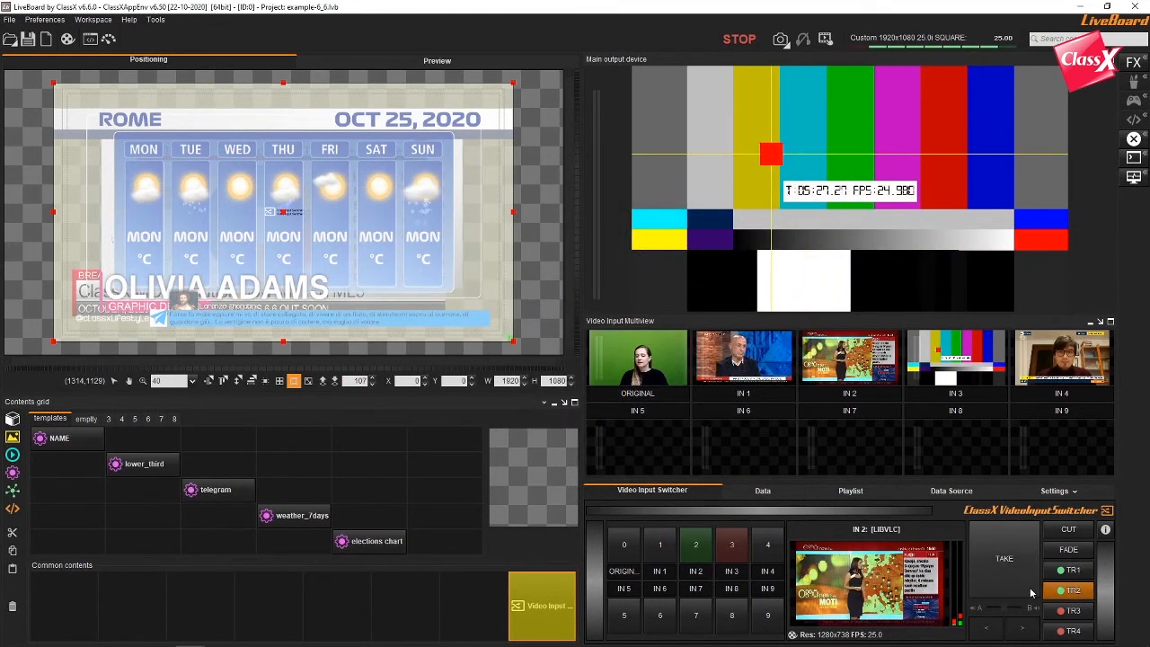
click(1024, 566)
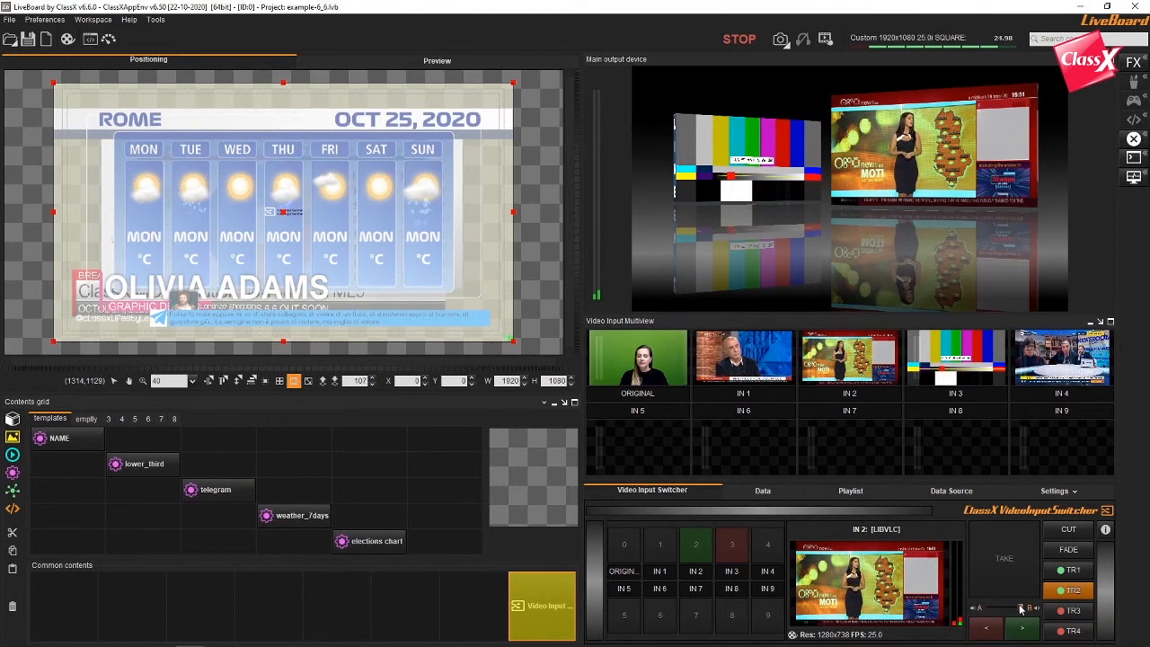
Step: Set the audio balance midway between A and B, return to source A, and run TR2 again through to IN 2
drag(1022, 608, 1004, 608)
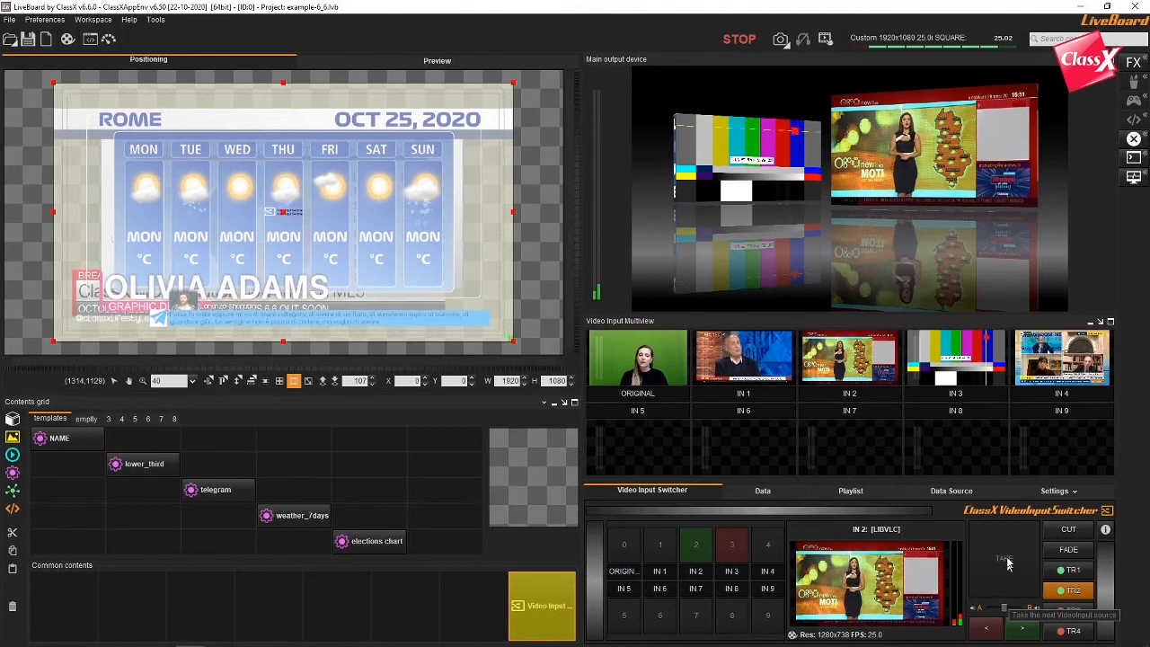
click(991, 633)
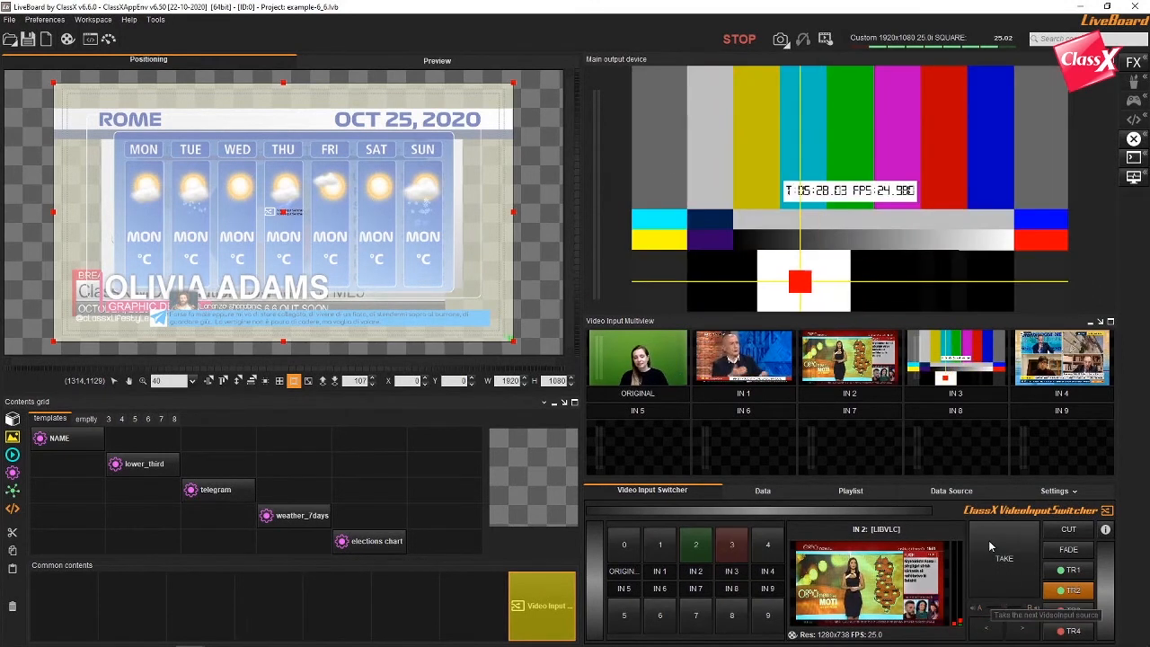
click(1018, 573)
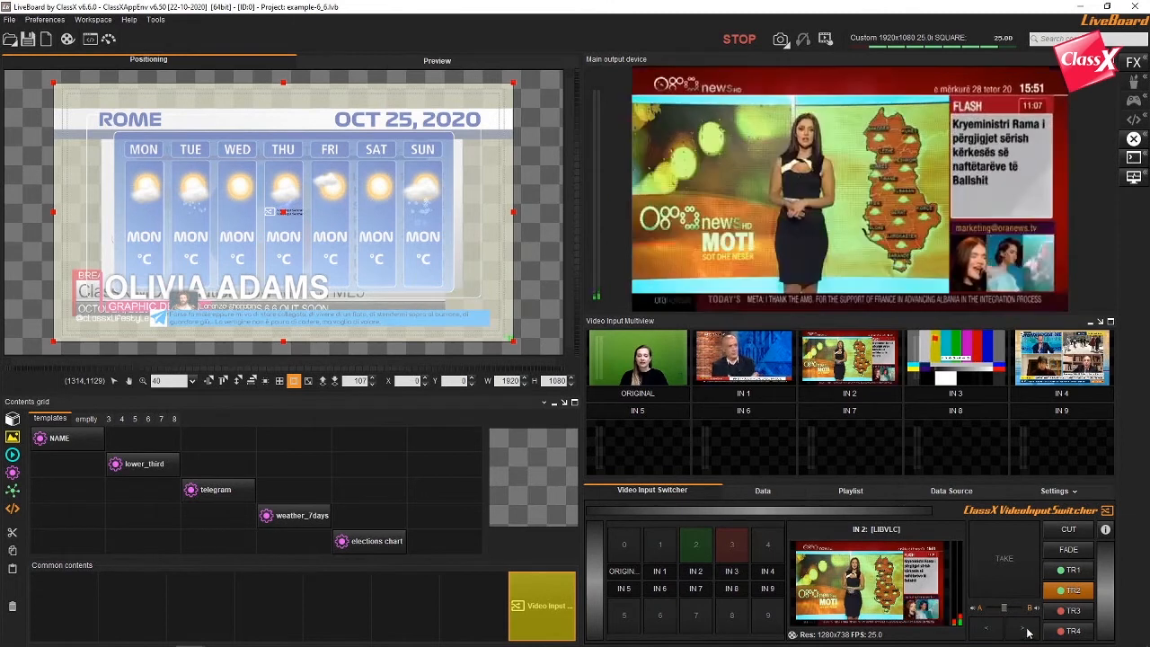
Step: Load ZoomOutShrinkRotate.ccg as transition TR3 and use it to take input IN 3 to the output
click(1082, 612)
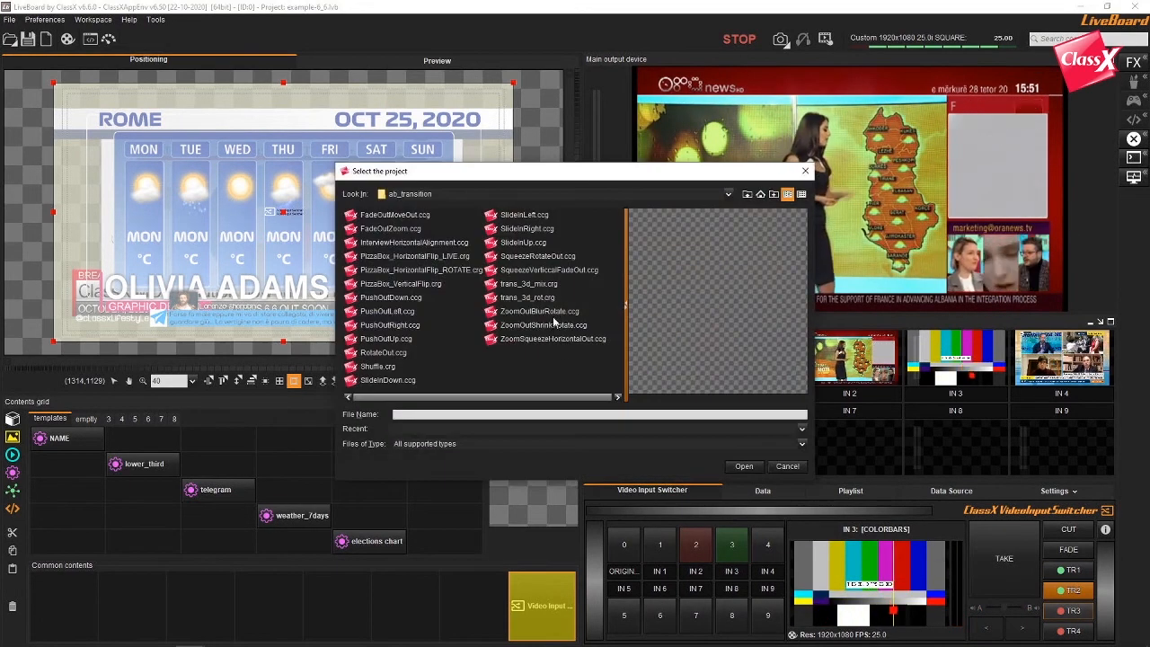
click(554, 322)
click(744, 466)
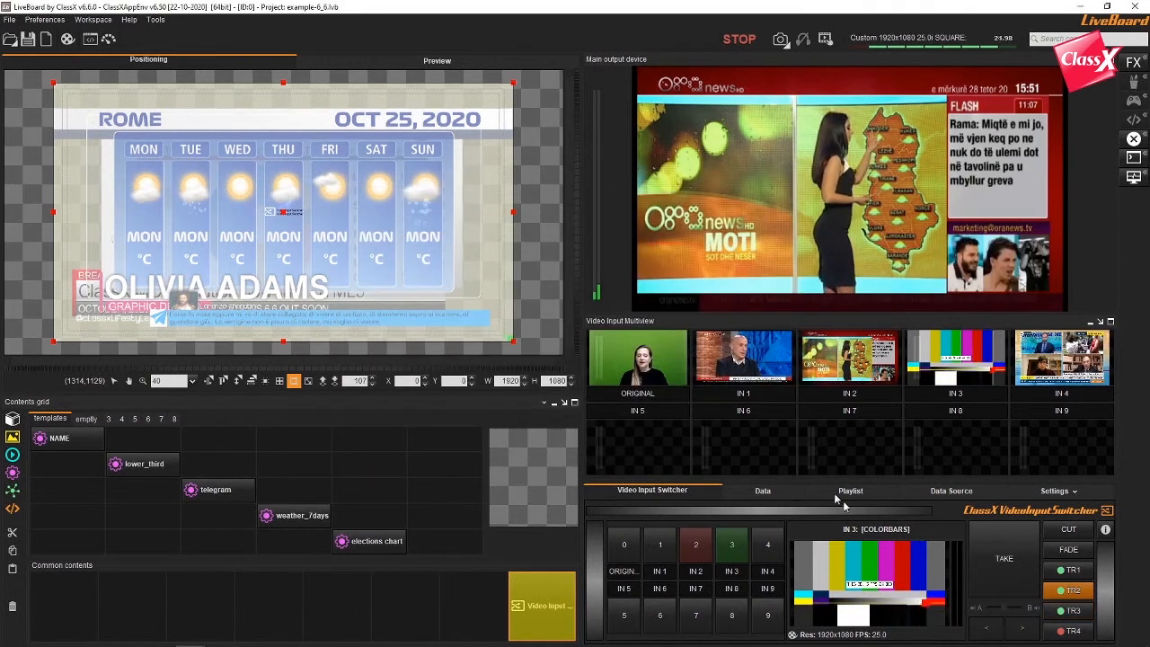
click(1017, 583)
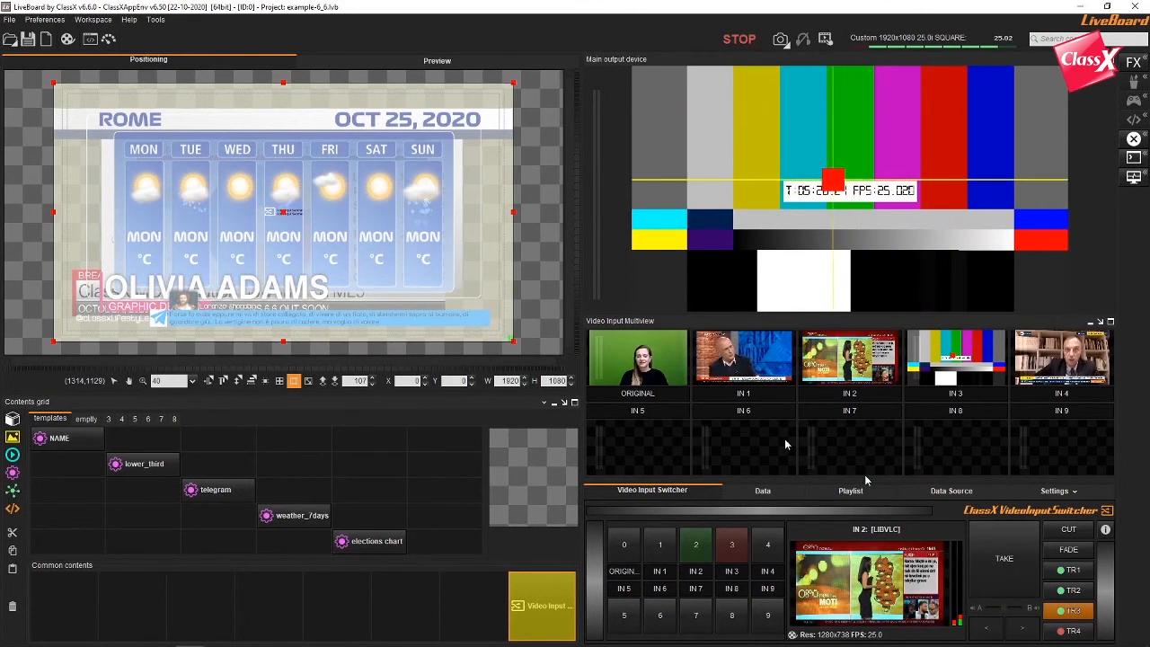
Step: Cue input 0 (ORIGINAL), load PushOutRight.ccg as transition TR4, and use it to take that input to the output
click(624, 545)
click(1075, 633)
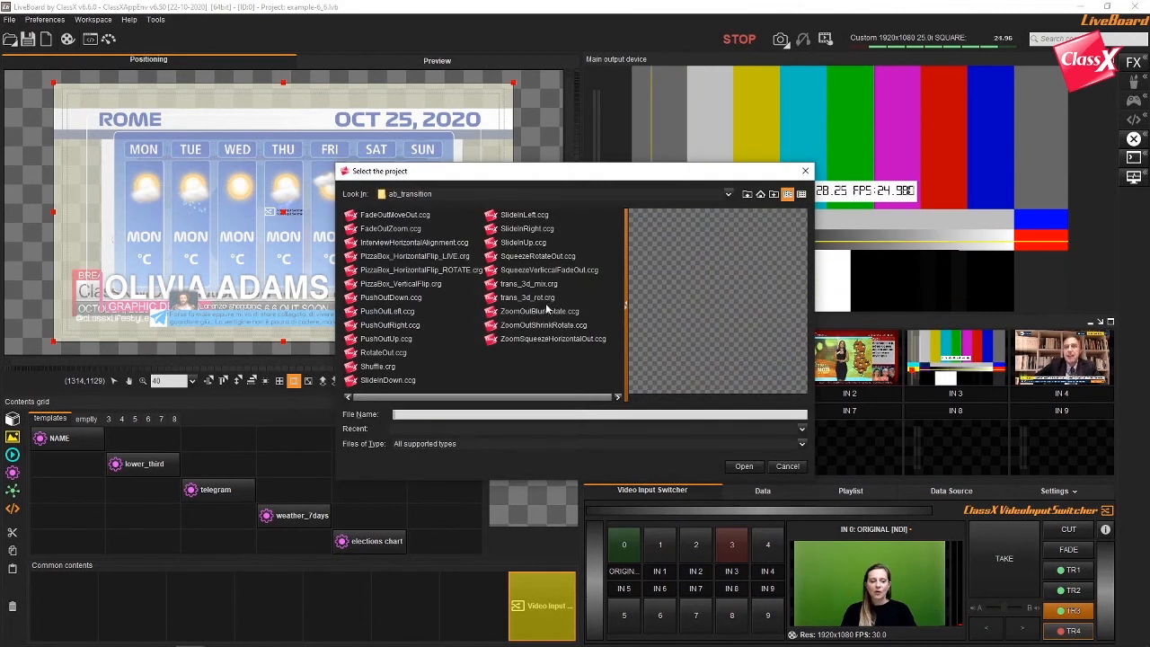
click(390, 325)
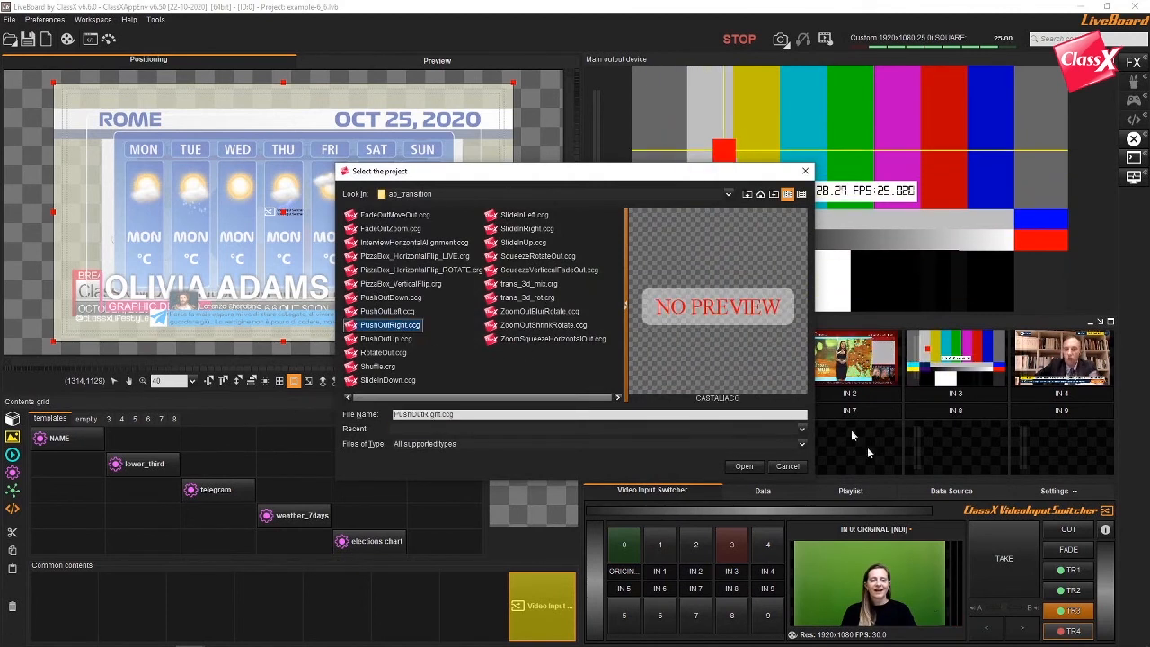
click(744, 466)
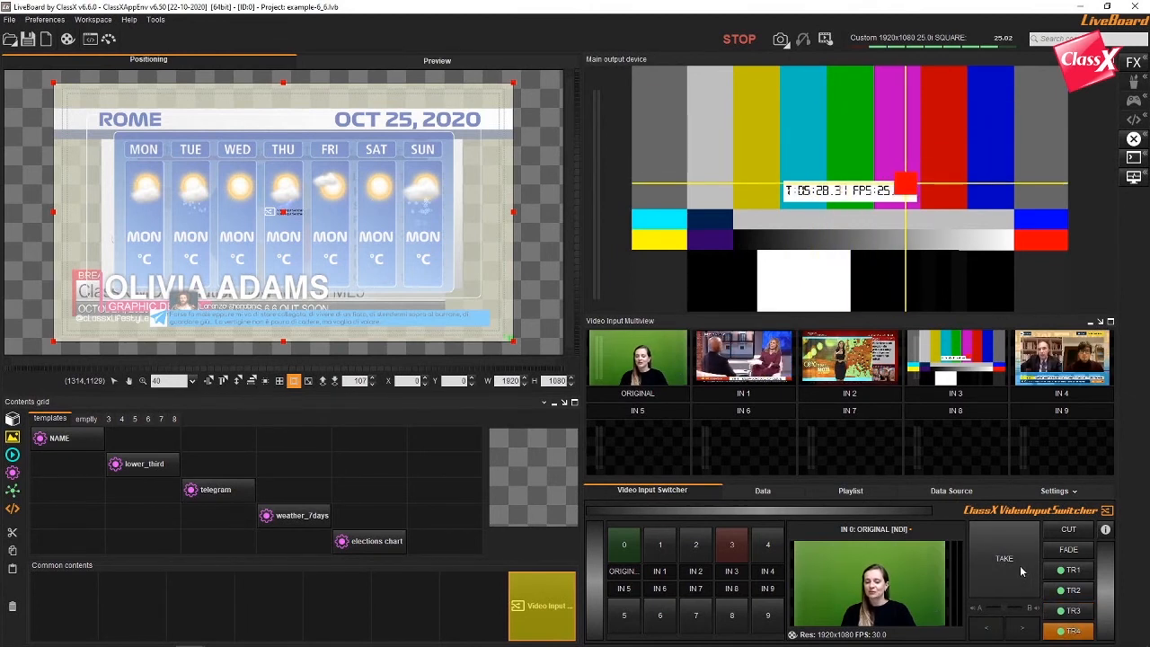
click(1020, 571)
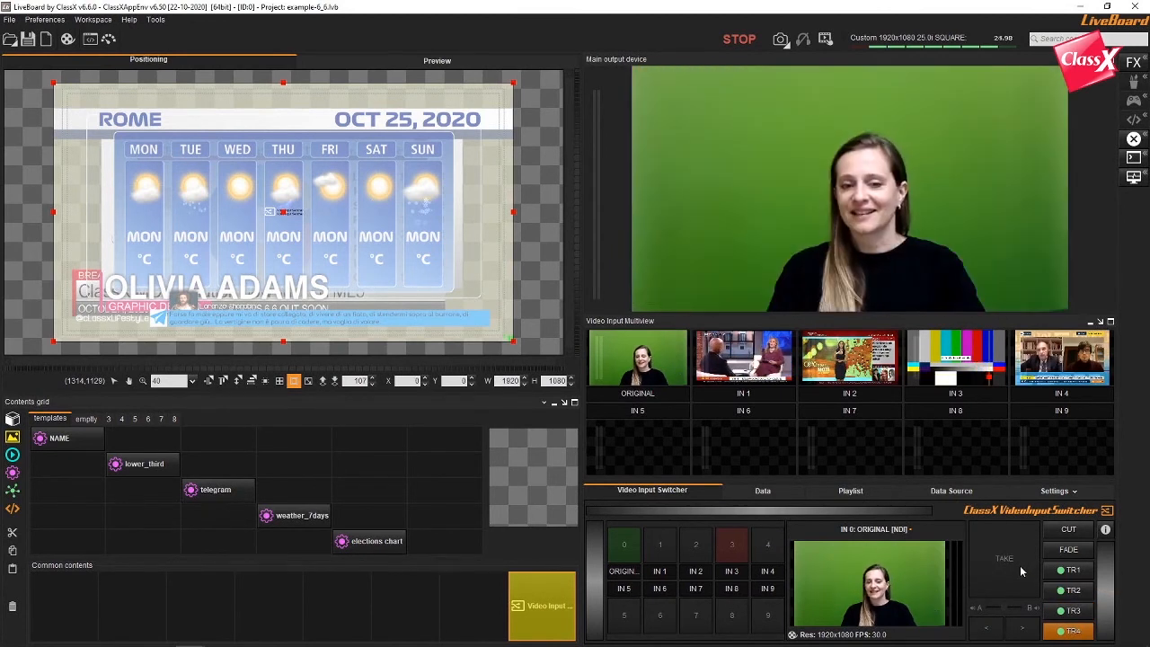